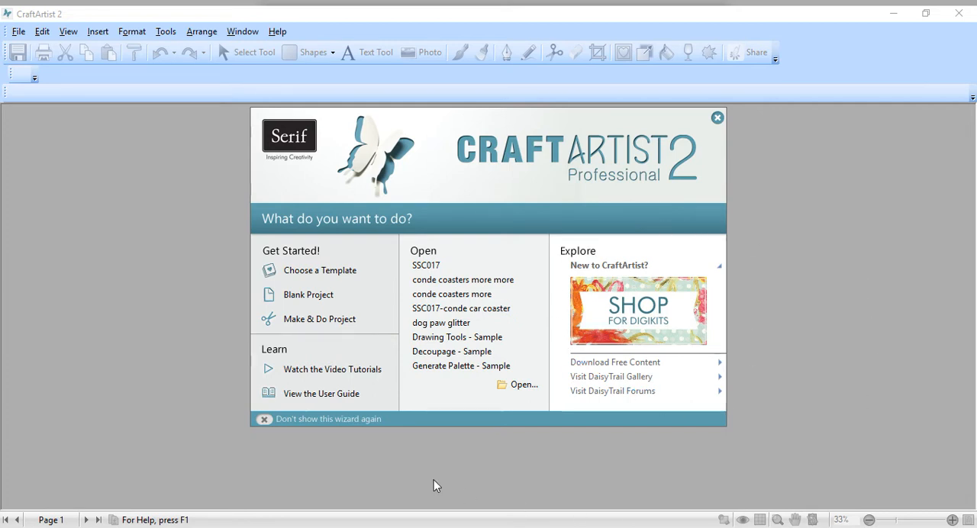
Step: Create a blank project with the Letter - Portrait page size and close the Digikit Browser without adding items
click(310, 299)
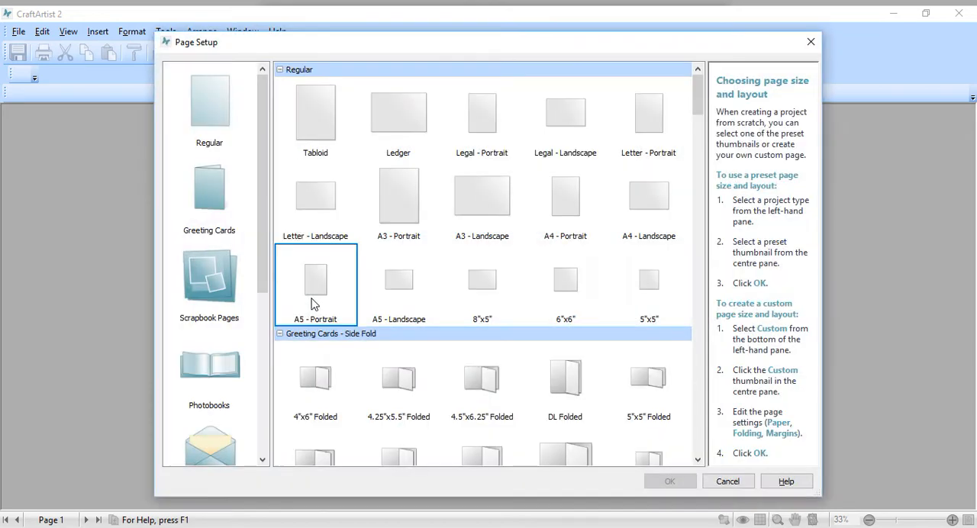
click(633, 121)
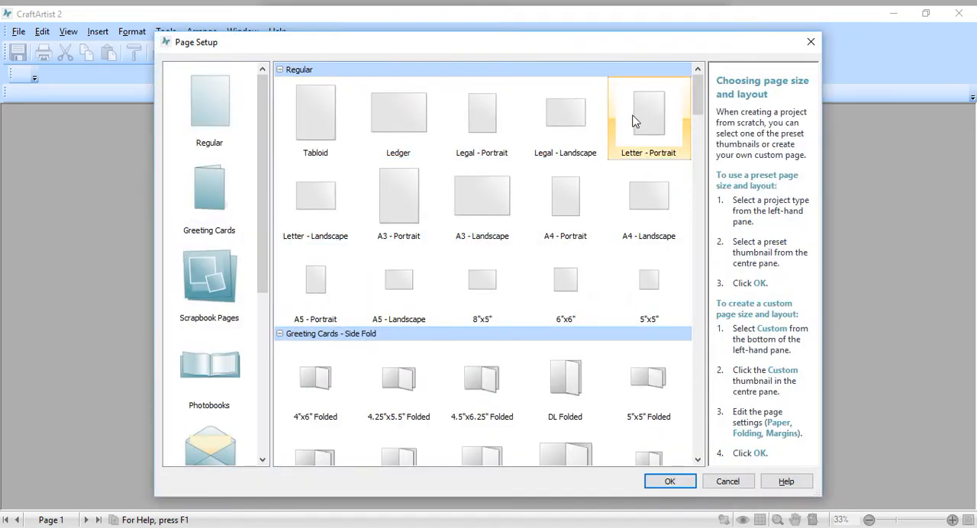
click(653, 482)
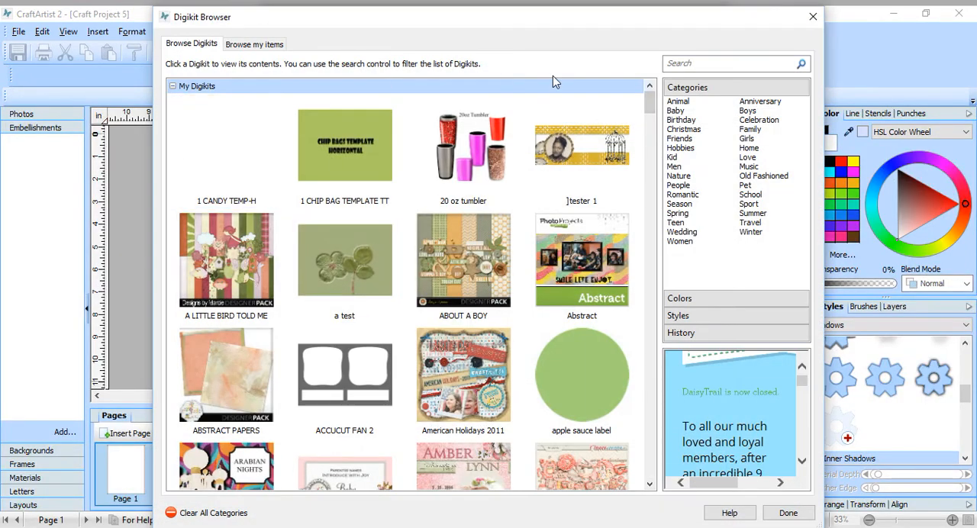
click(789, 514)
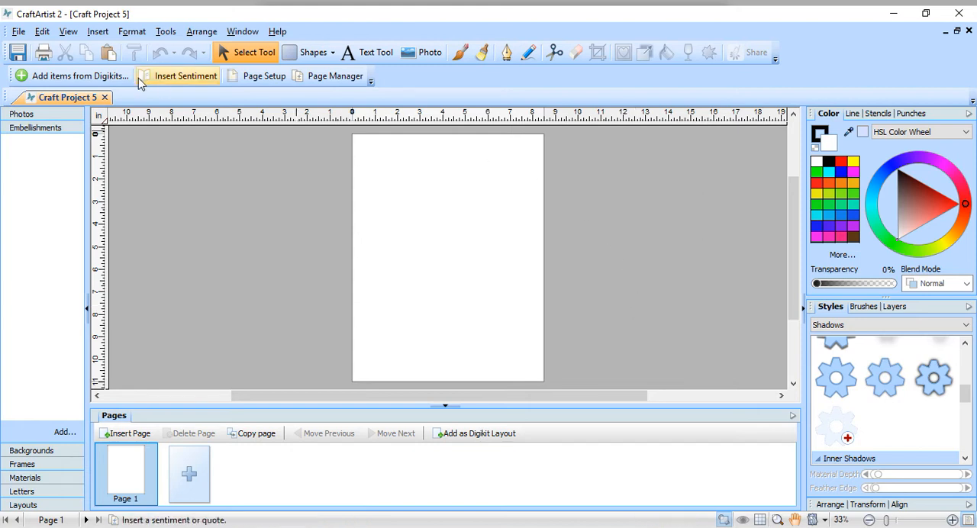
Step: Import the SSC017 PDF template from the SSC017 folder, listing Adobe PDF files to find it
click(18, 34)
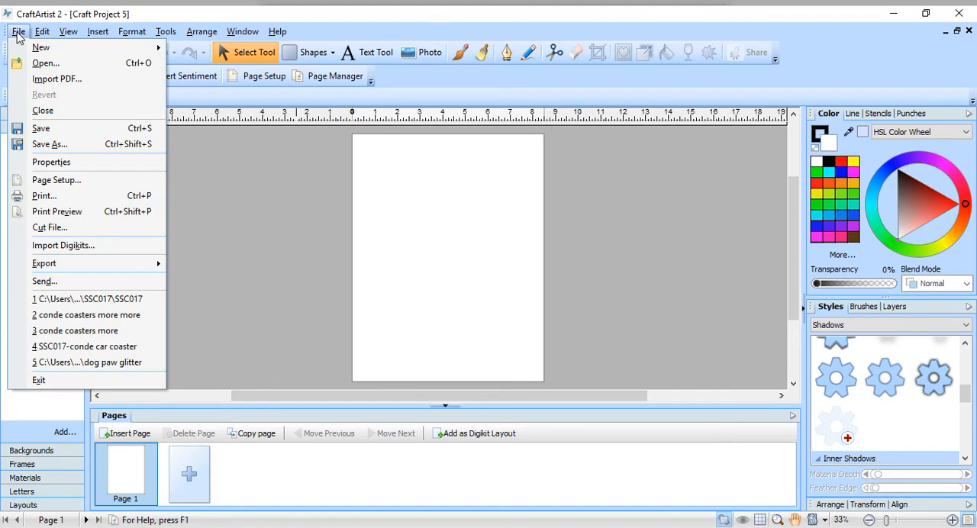
click(44, 81)
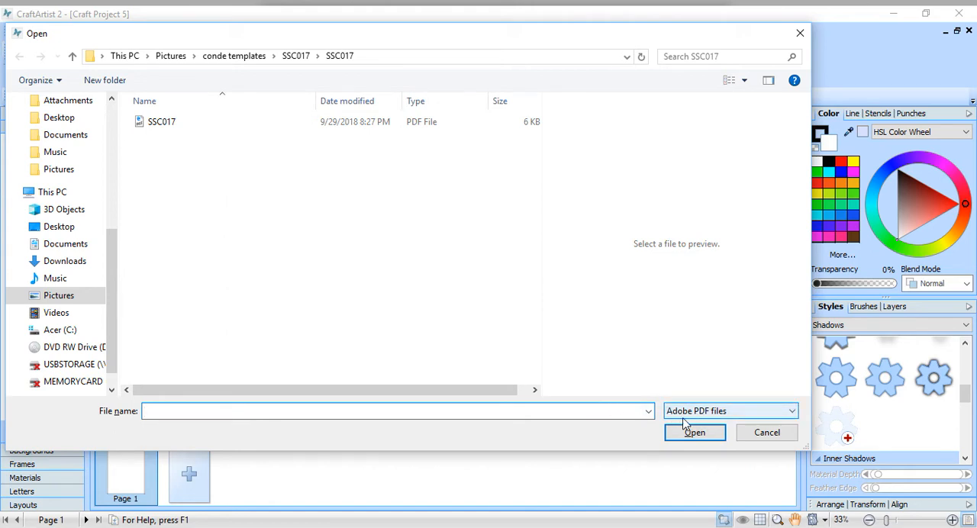
click(790, 413)
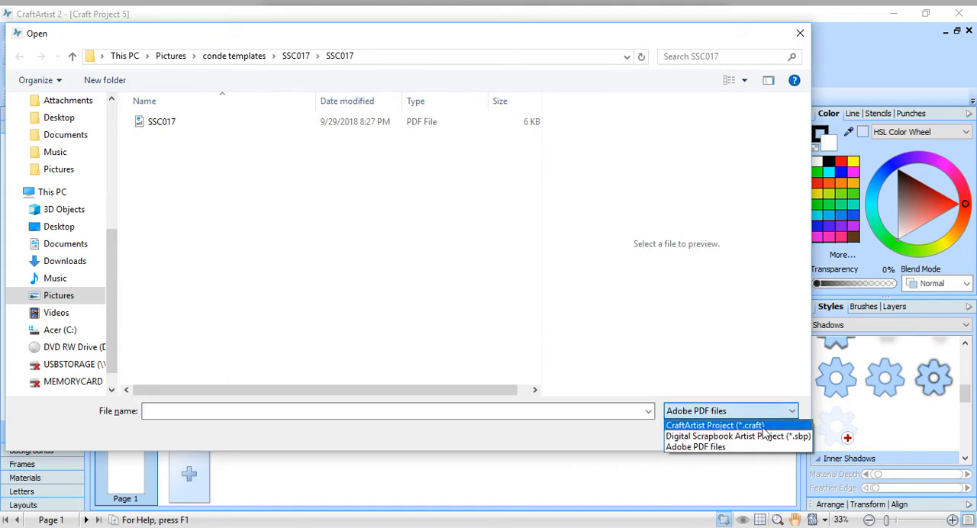
click(763, 426)
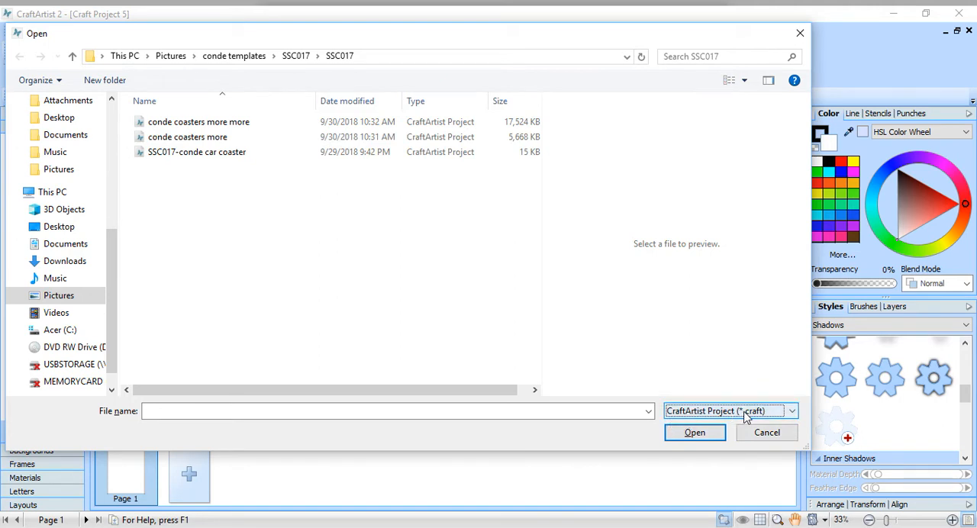
click(797, 418)
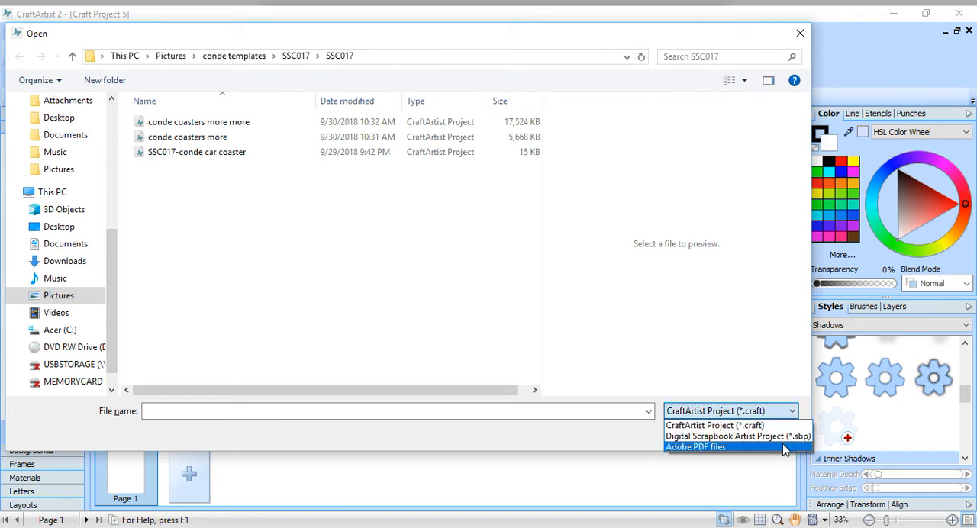
click(783, 447)
click(252, 124)
click(696, 441)
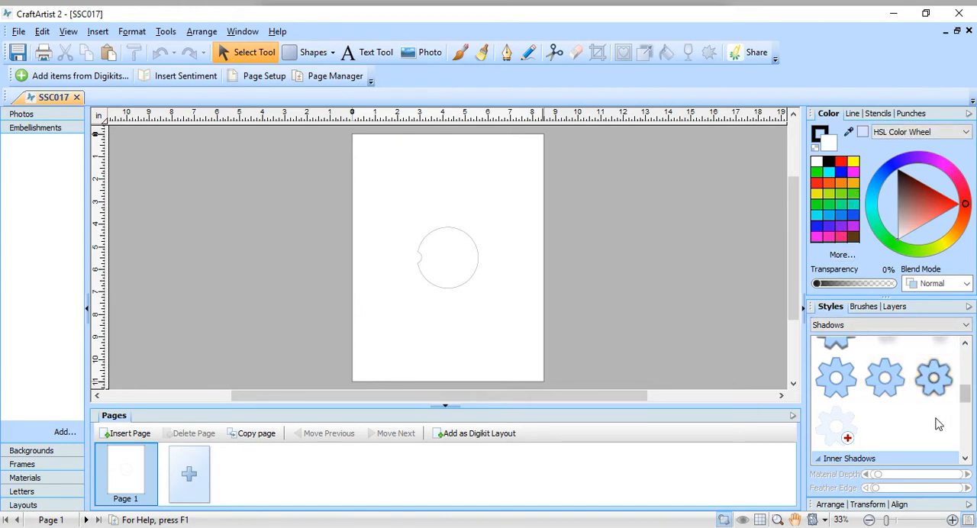
Step: Check the width and height of the imported coaster outline in its transform values
click(867, 505)
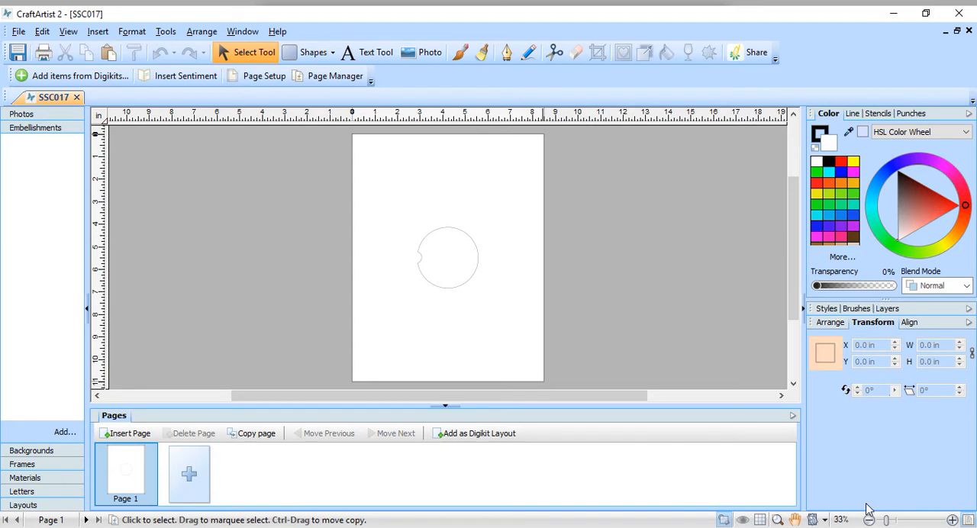
click(465, 287)
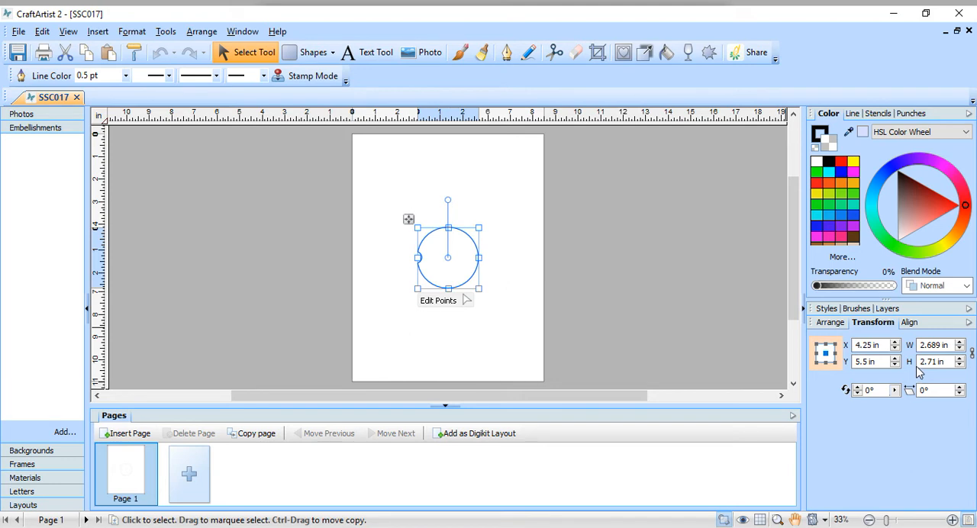
click(511, 189)
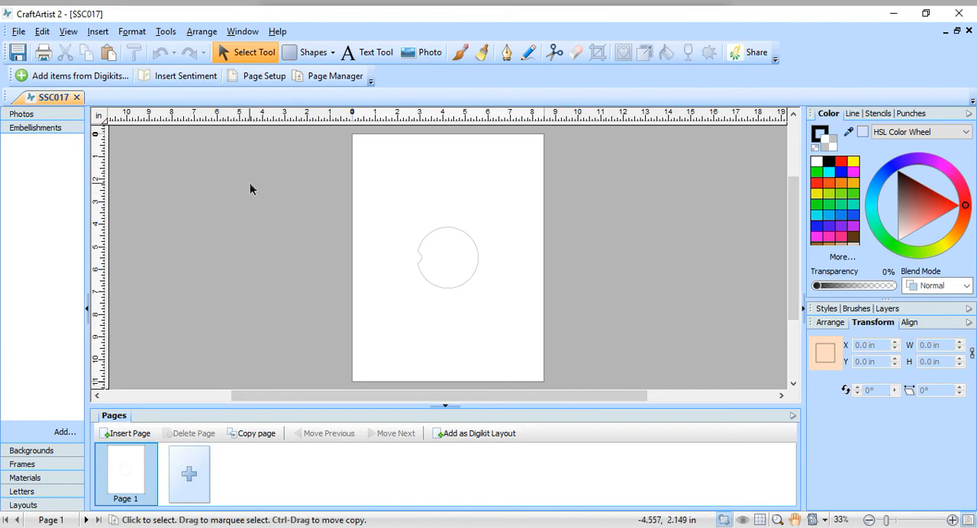
Step: Change the page to a custom size of 3 in wide by 3 in high
click(257, 76)
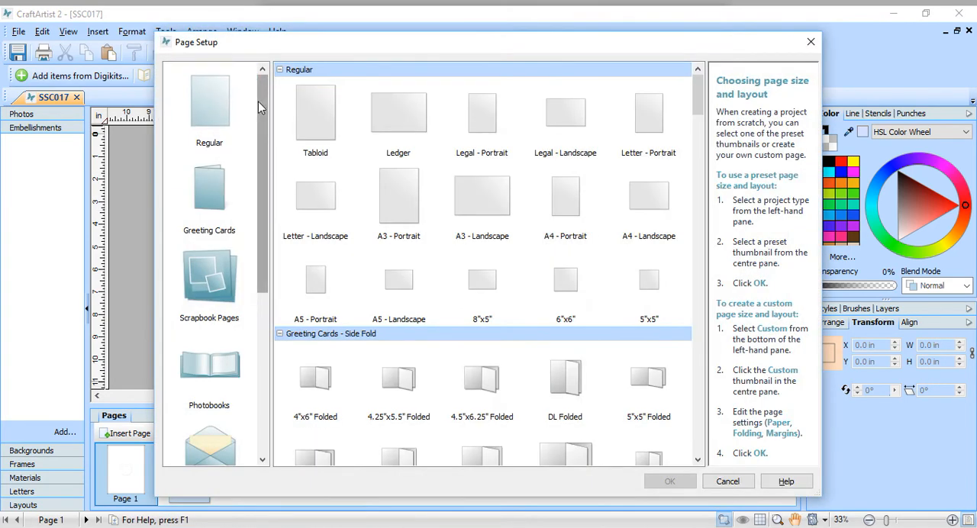
drag(262, 102, 263, 264)
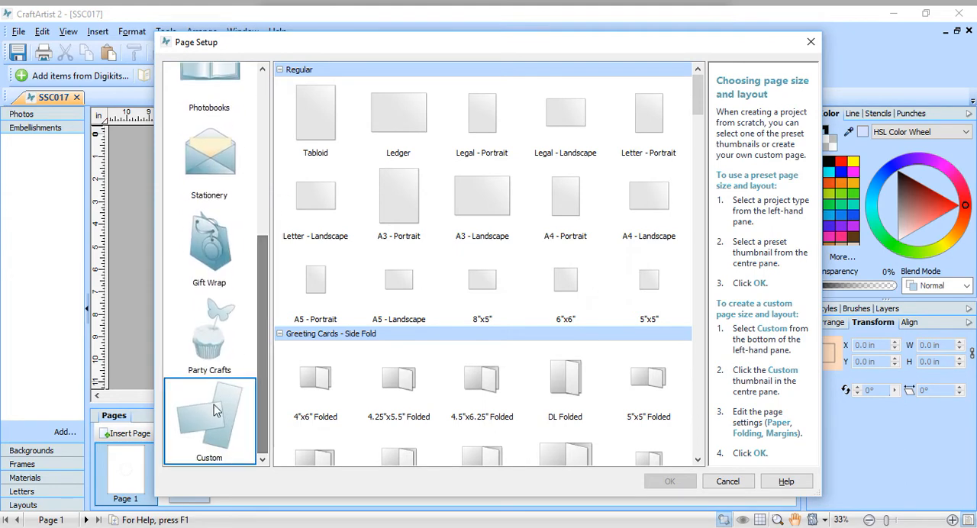
click(203, 434)
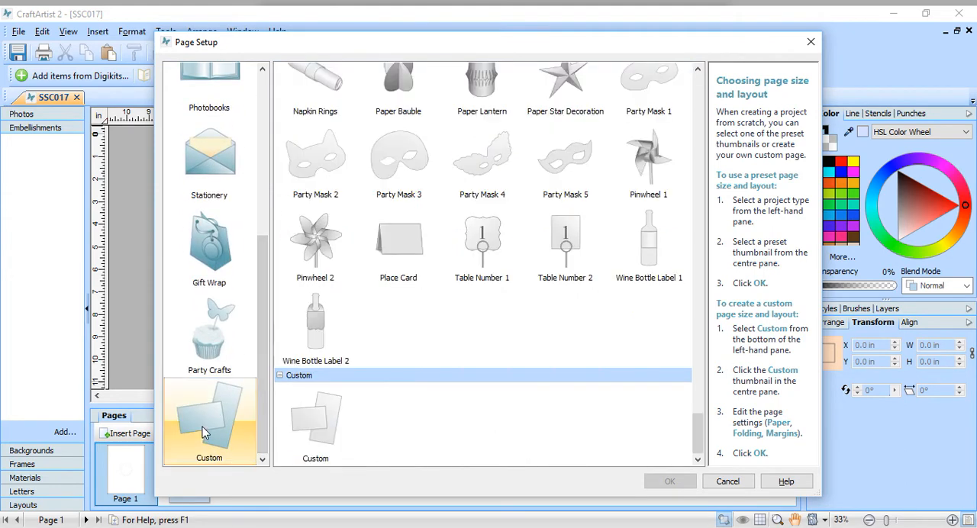
click(312, 446)
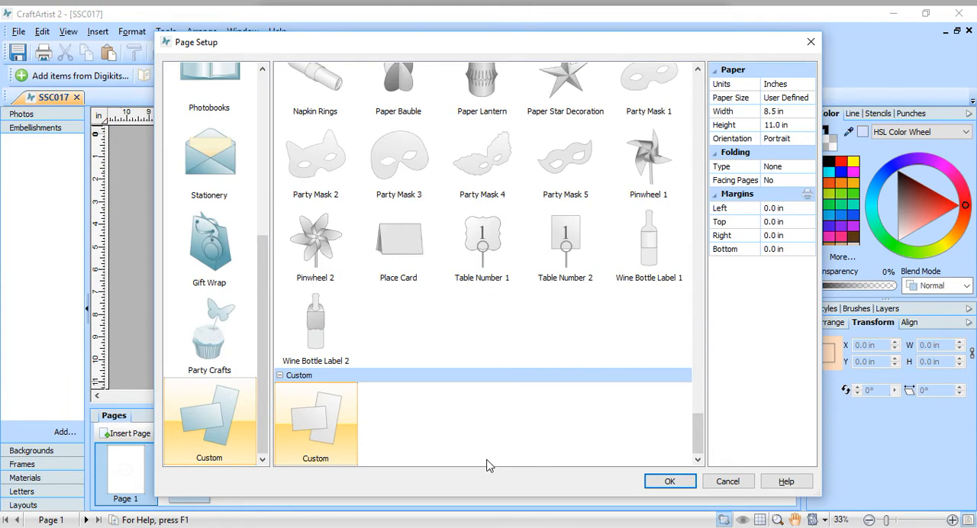
click(779, 112)
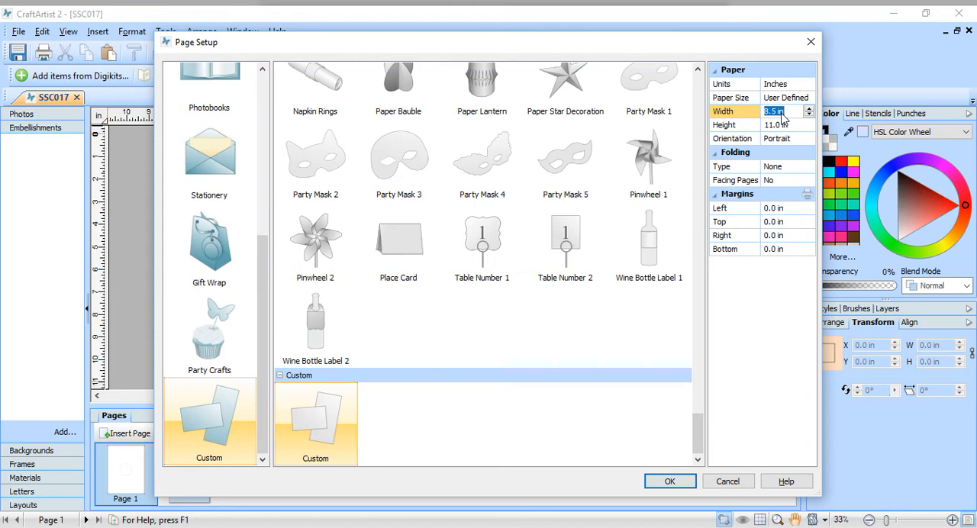
text(3)
click(789, 128)
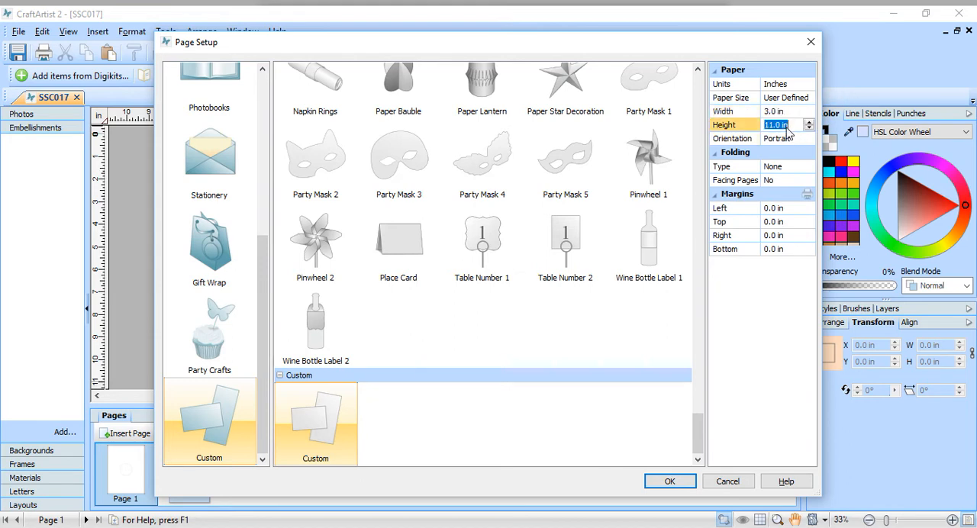
text(3)
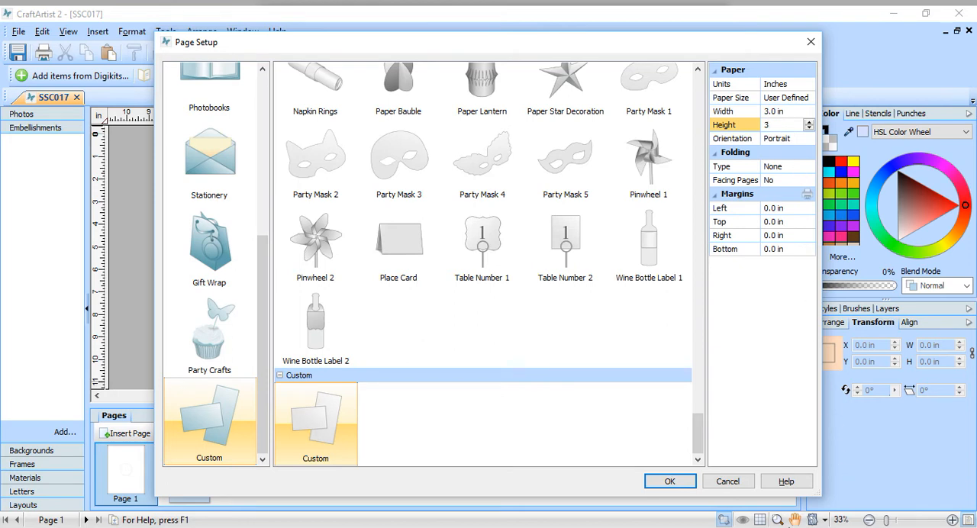
click(682, 470)
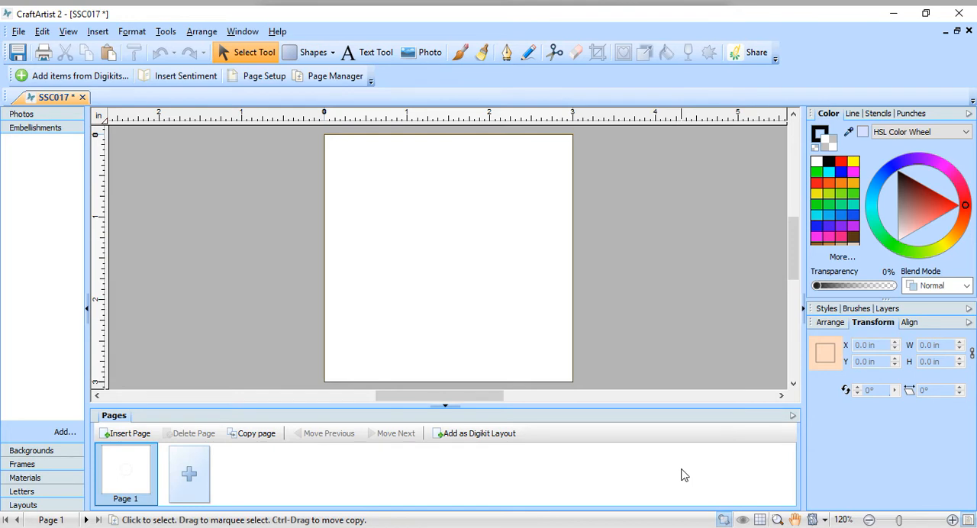
Step: Select the shrunken coaster outline on the resized page and set its width to 2.689 in
click(446, 264)
click(609, 159)
drag(605, 153, 339, 375)
scroll(585, 355, up, 4)
scroll(584, 350, down, 3)
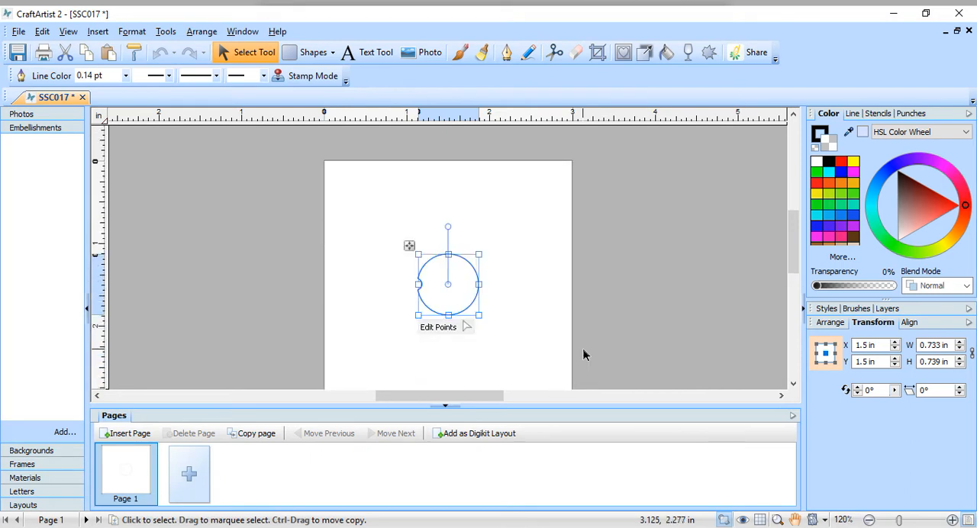
scroll(573, 347, down, 1)
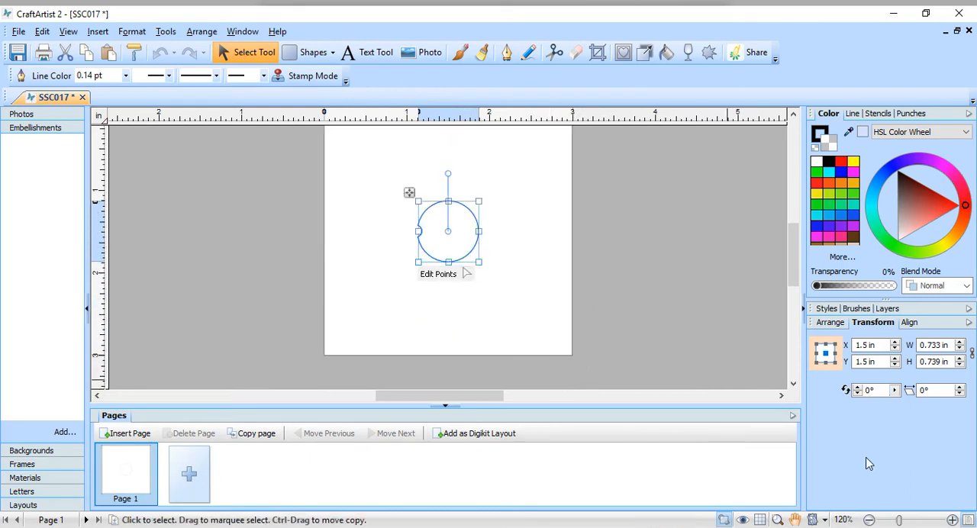
drag(935, 346, 940, 346)
double_click(940, 346)
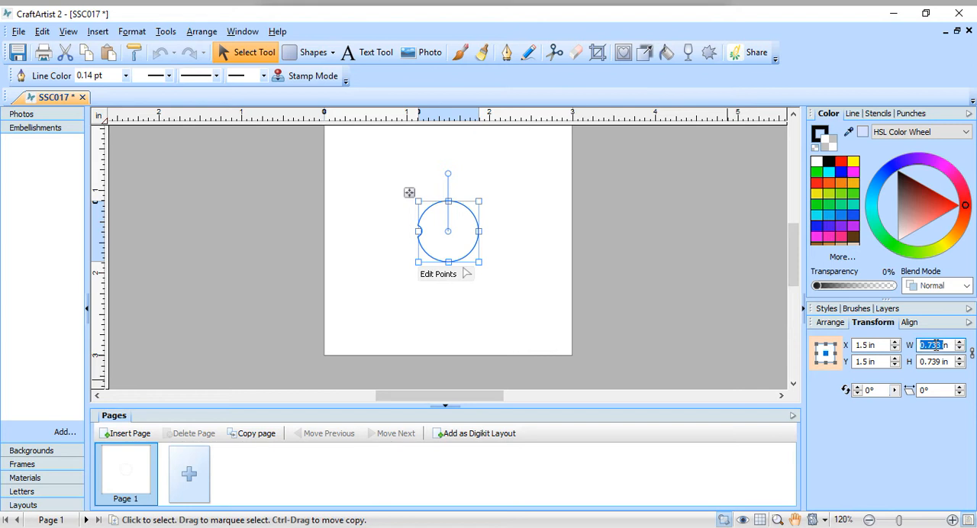
text(2)
text(.689)
Step: Set the coaster outline's height to 2.71 in
click(939, 362)
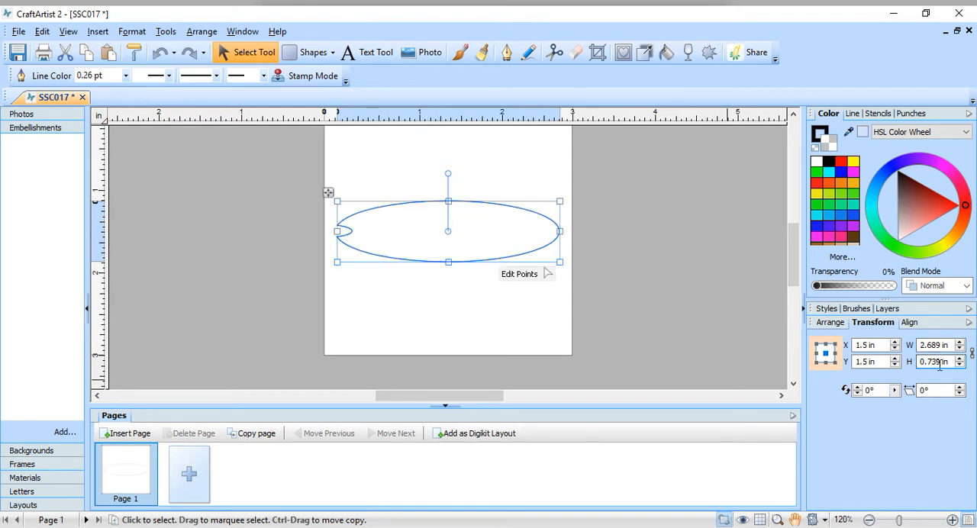
double_click(940, 364)
text(2.71)
key(Return)
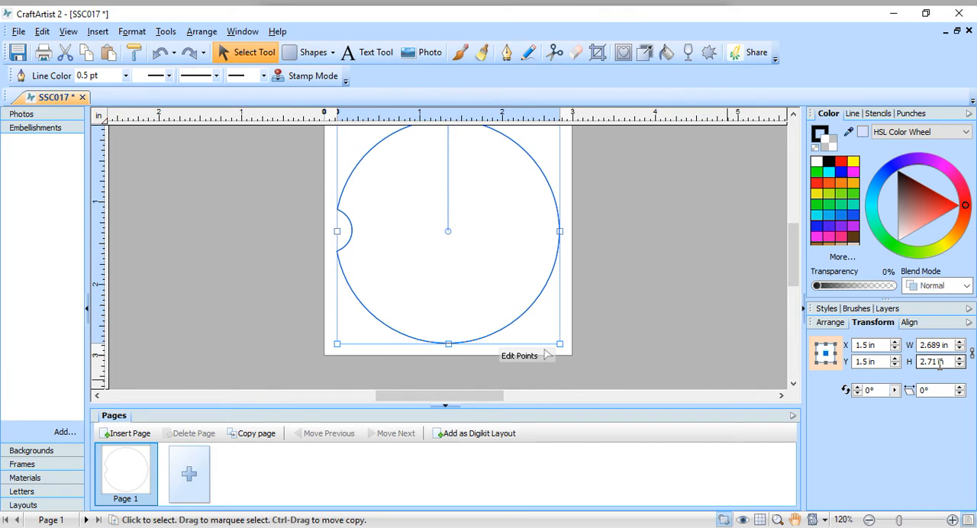
Step: Add the unfilled coaster outline to the Embellishments collection
scroll(718, 299, up, 2)
scroll(718, 298, down, 2)
scroll(717, 296, up, 2)
scroll(703, 269, up, 1)
click(703, 268)
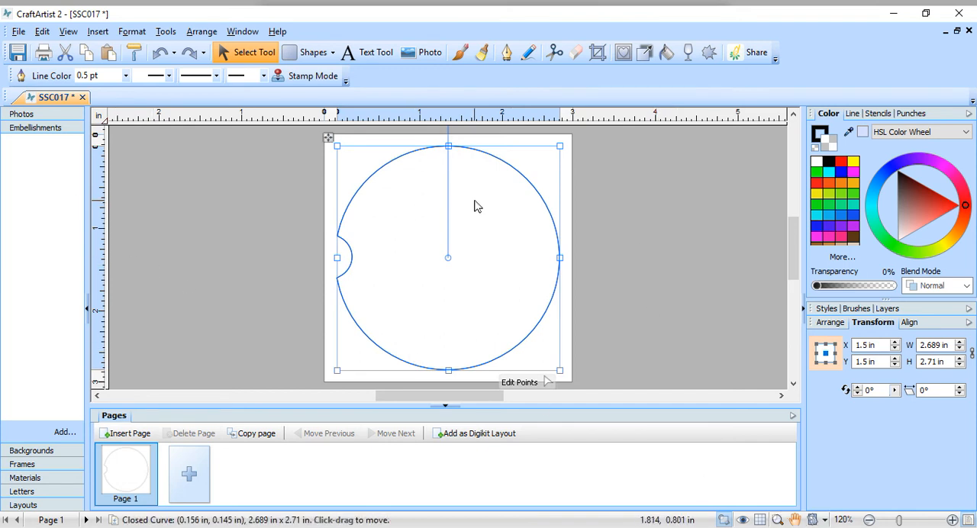
drag(410, 269, 63, 244)
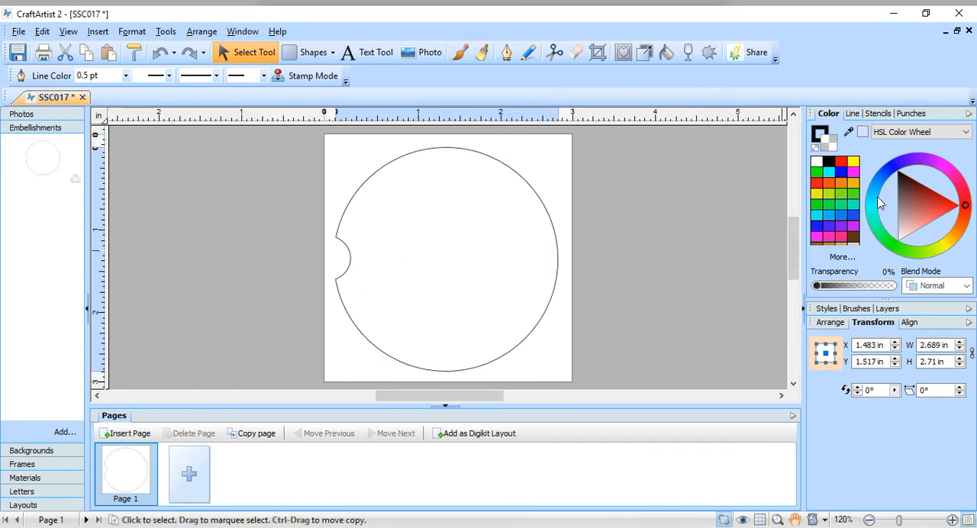
Step: Fill the coaster shape with black and add the filled version to the Embellishments collection
click(829, 163)
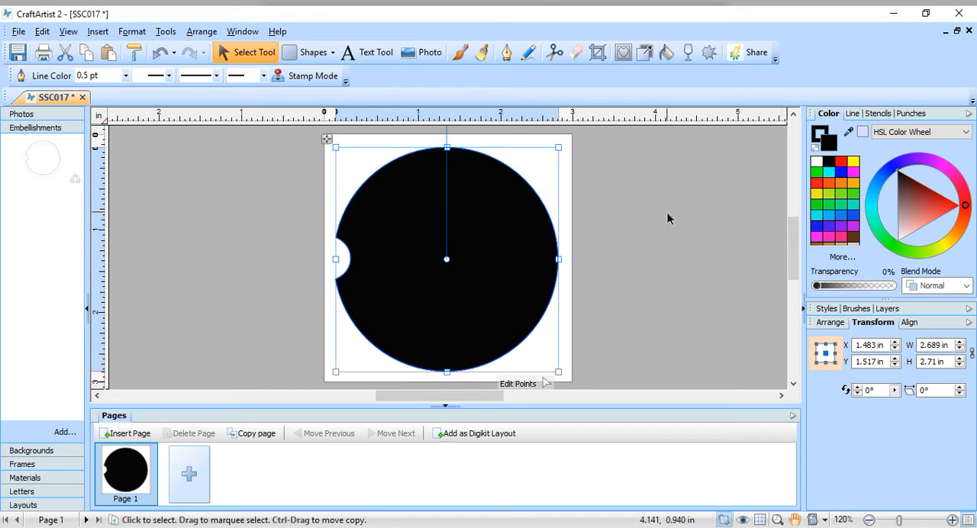
drag(469, 249, 71, 247)
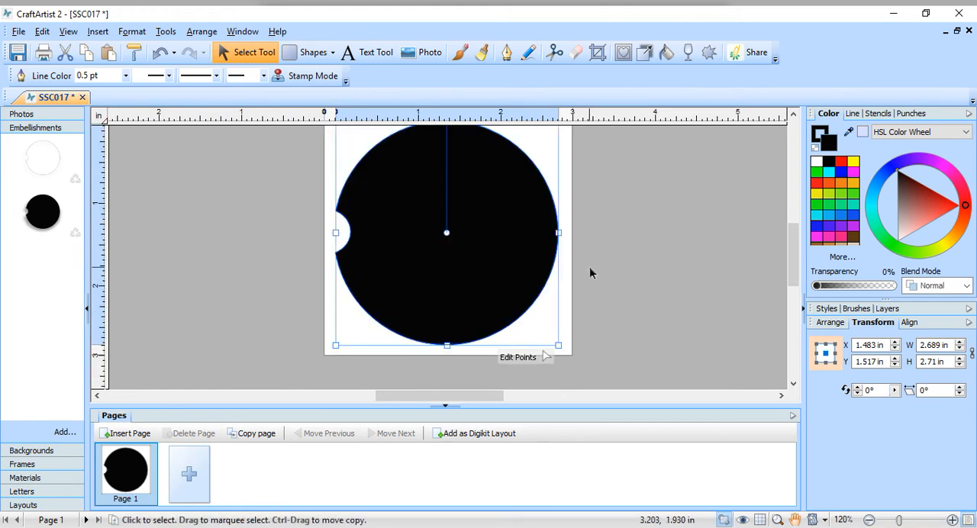
scroll(590, 266, up, 2)
scroll(590, 267, down, 2)
scroll(557, 271, up, 1)
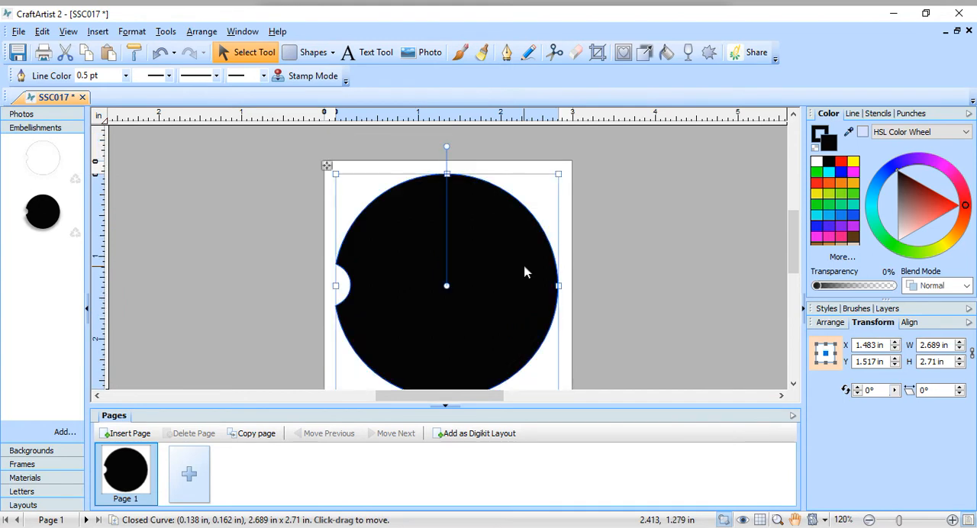
scroll(525, 273, down, 1)
scroll(524, 271, up, 1)
Step: Remove the black coaster from the Embellishments collection and set the page shape's line colour to none
click(825, 133)
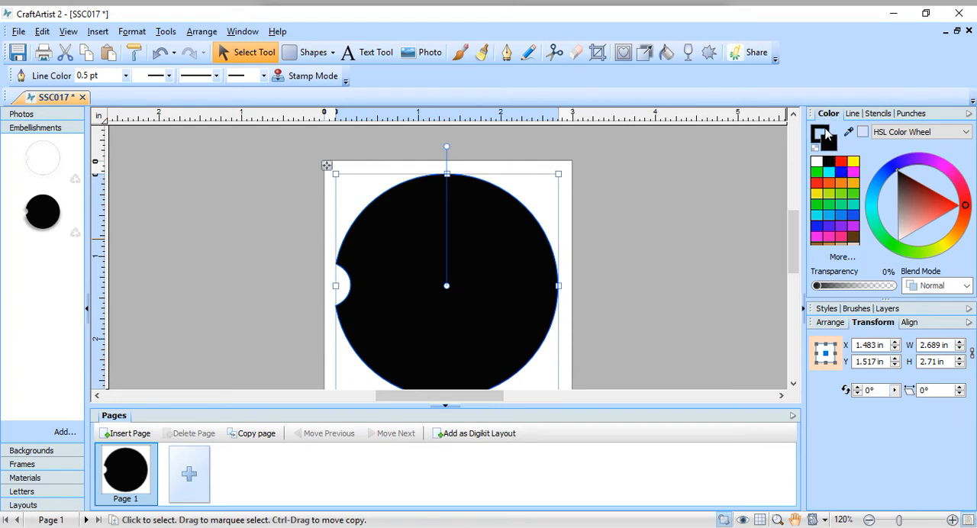
click(74, 233)
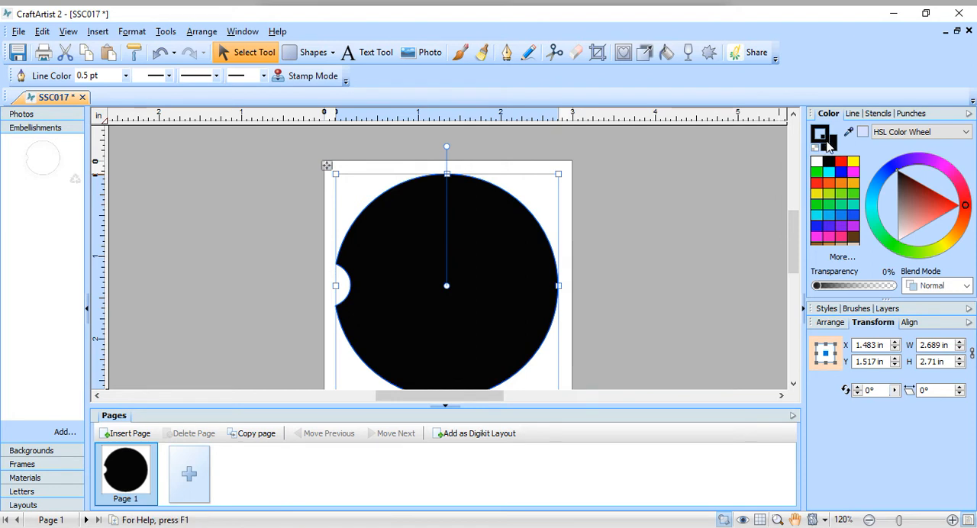
click(815, 147)
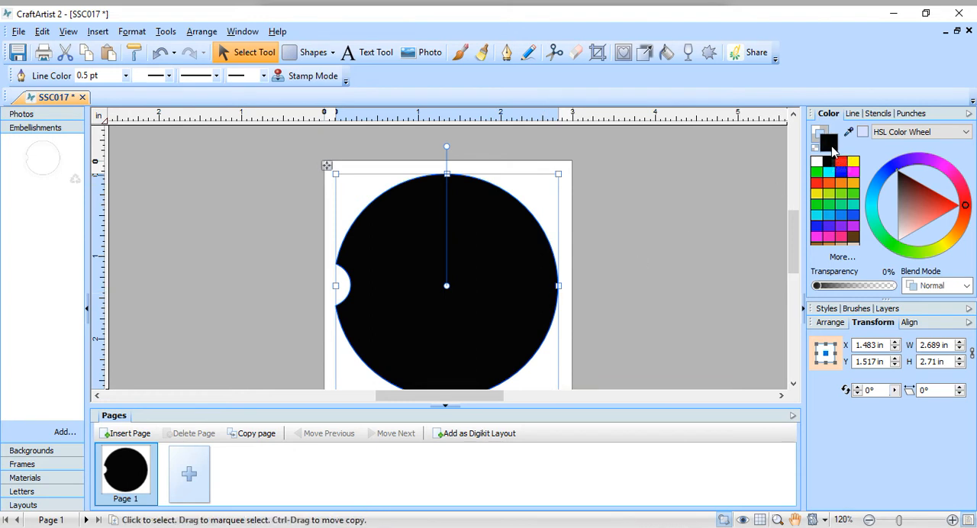
Step: Reposition the black coaster within the page and add it to the Embellishments collection
mouse_move(493, 284)
mouse_down()
mouse_move(517, 279)
mouse_move(494, 282)
mouse_up()
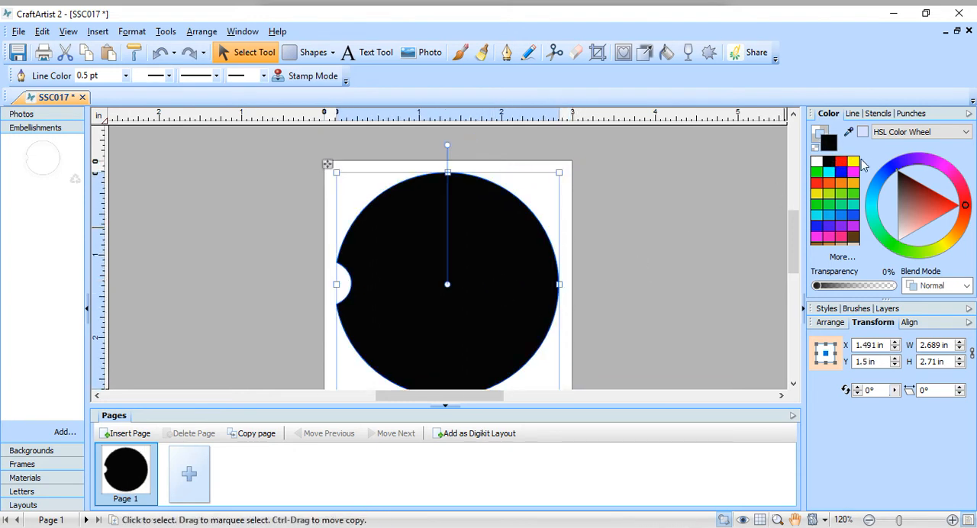
drag(462, 314, 498, 293)
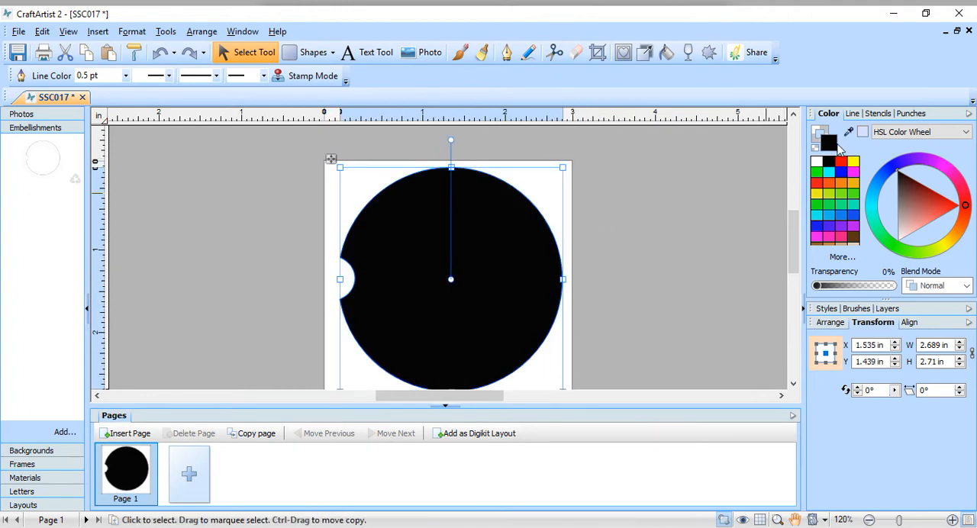
drag(417, 253, 28, 239)
click(565, 189)
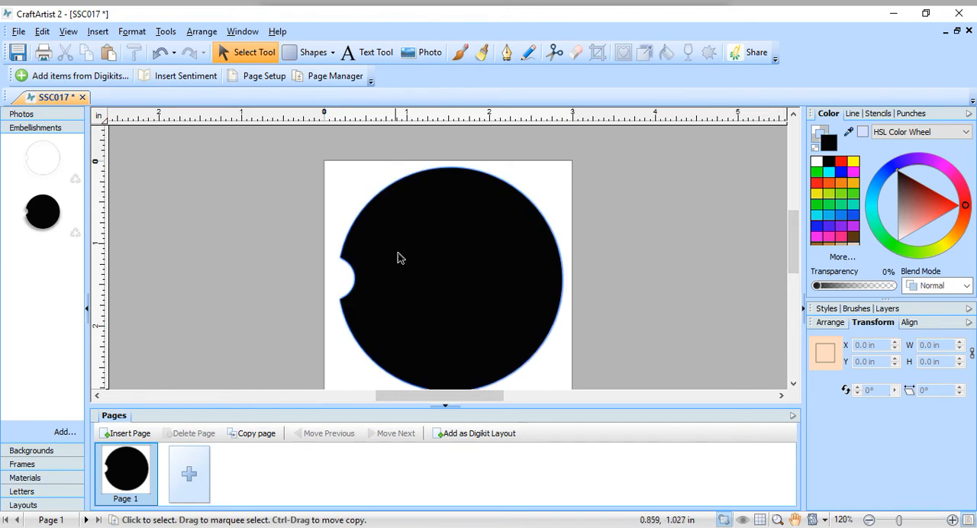
Step: Set the line colour of the black coaster on the page to black
click(528, 294)
drag(528, 295, 459, 240)
drag(513, 261, 493, 258)
drag(394, 239, 473, 248)
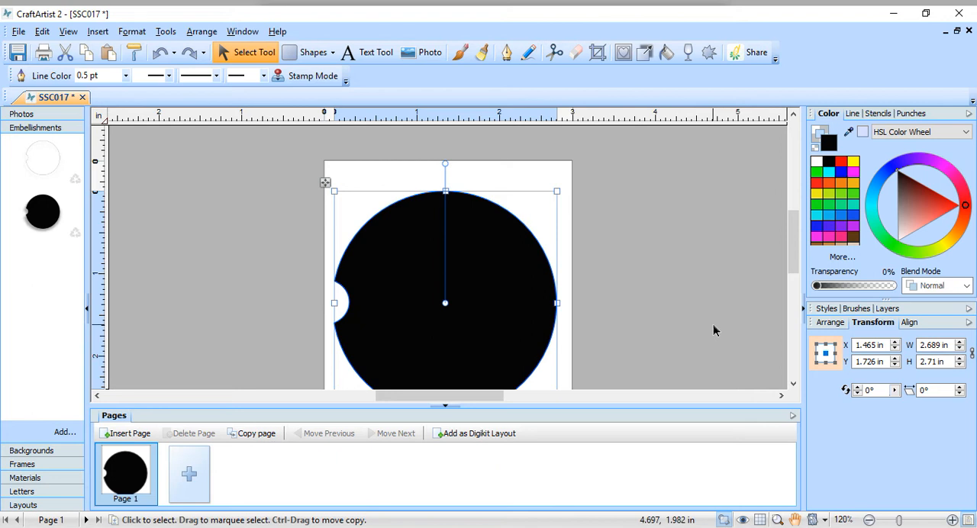
click(832, 170)
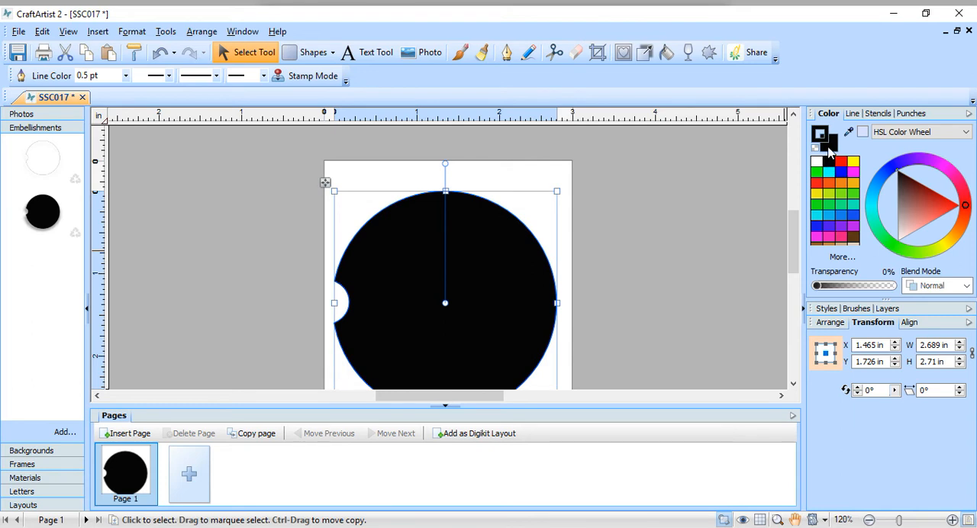
Step: Fill the coaster with white, then yellow, and settle on a pale beige shade of yellow
click(817, 163)
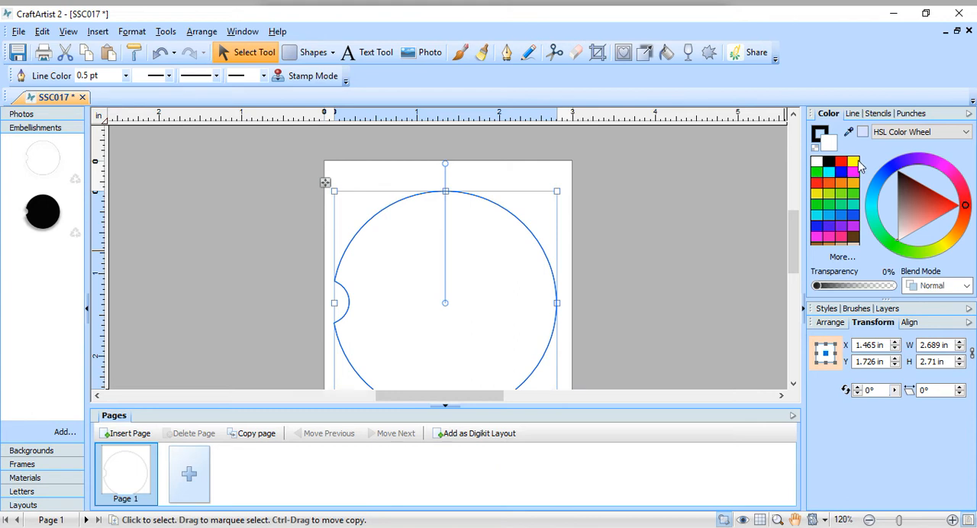
click(854, 162)
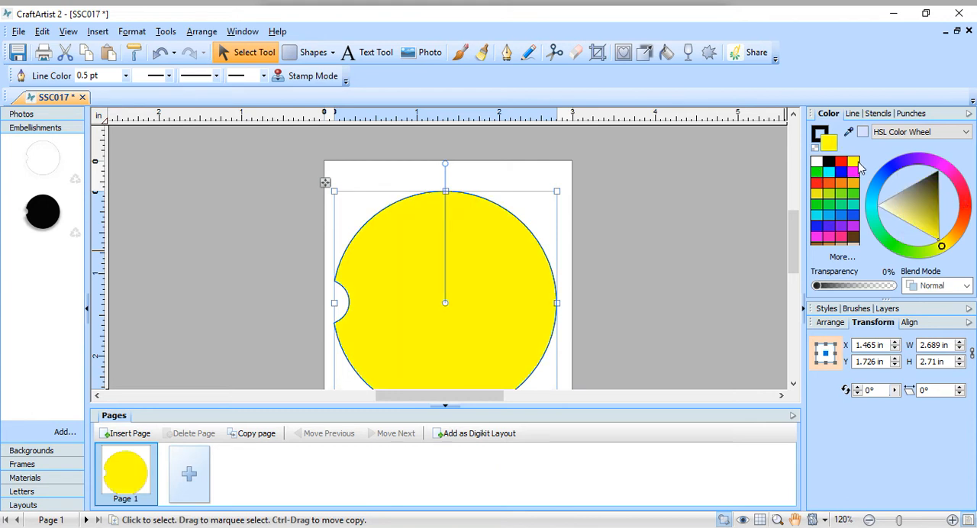
click(896, 204)
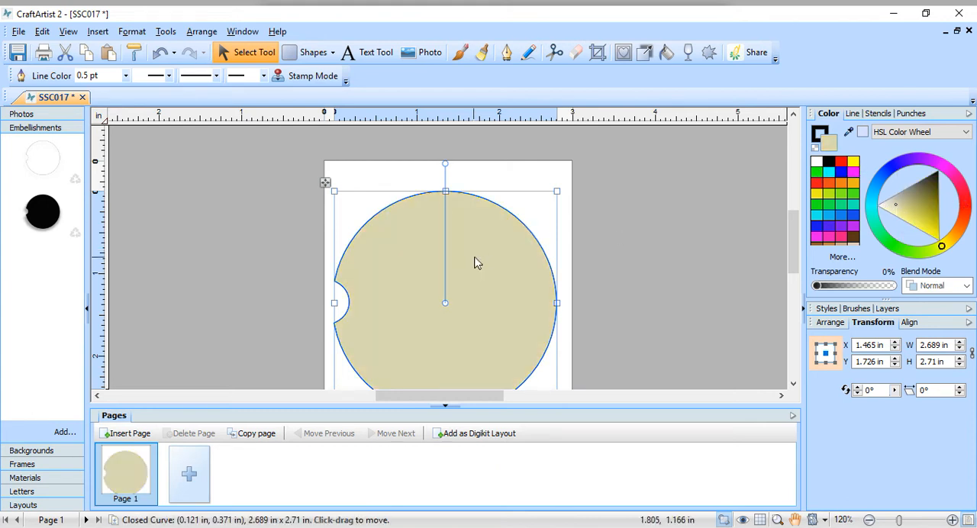
Step: Position the beige coaster within the page and add it to the Embellishments collection
scroll(582, 191, down, 1)
drag(510, 311, 527, 297)
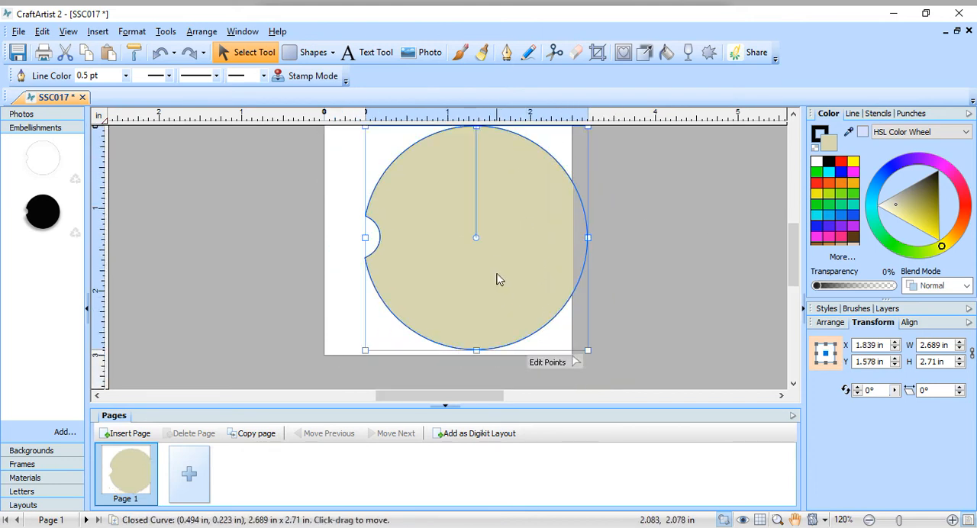
drag(500, 262, 475, 268)
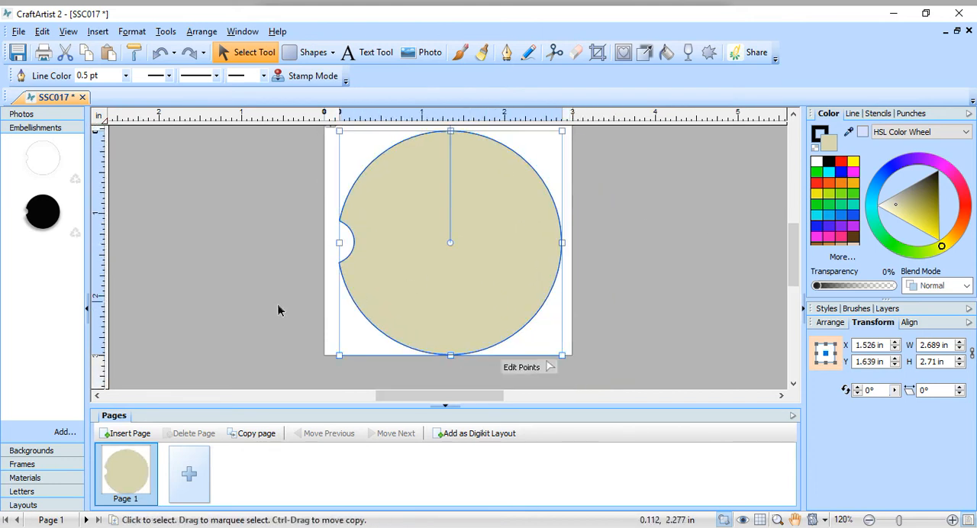
drag(400, 242, 12, 319)
drag(471, 298, 81, 325)
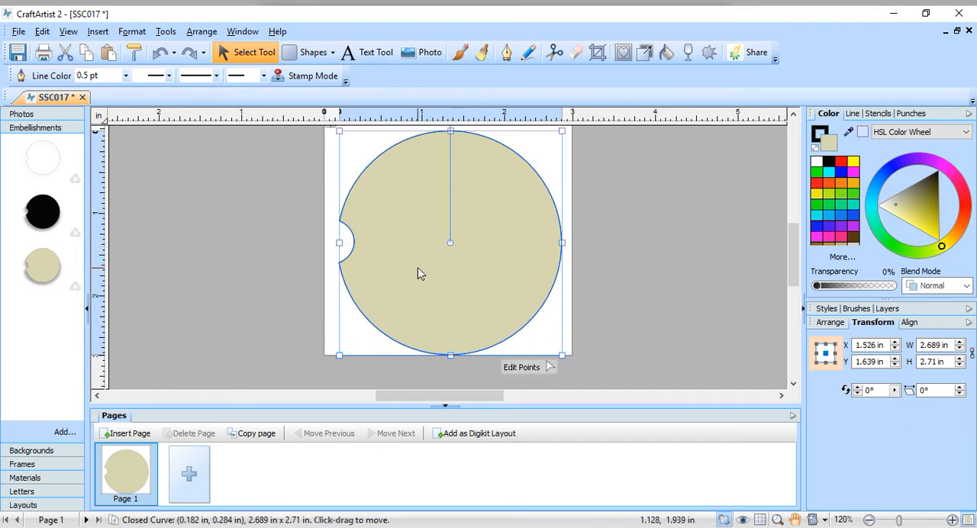
Step: Reposition the beige coaster near the page centre and convert it to an 809 x 816 pixel, 300 dpi picture with 32-bit depth
scroll(418, 267, up, 1)
scroll(418, 272, up, 1)
mouse_move(464, 327)
mouse_down()
mouse_move(469, 304)
mouse_move(465, 327)
mouse_up()
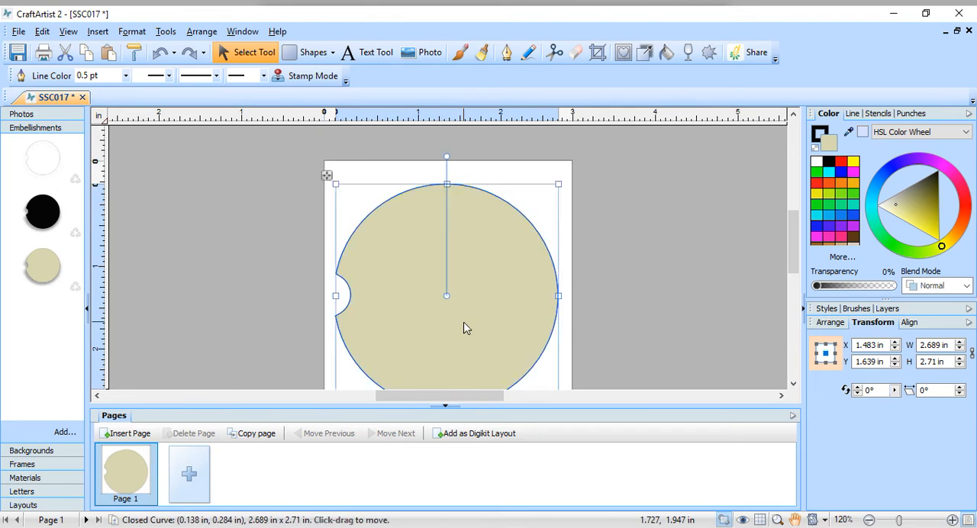
scroll(580, 273, down, 2)
drag(507, 293, 504, 279)
scroll(617, 277, up, 3)
scroll(618, 279, down, 1)
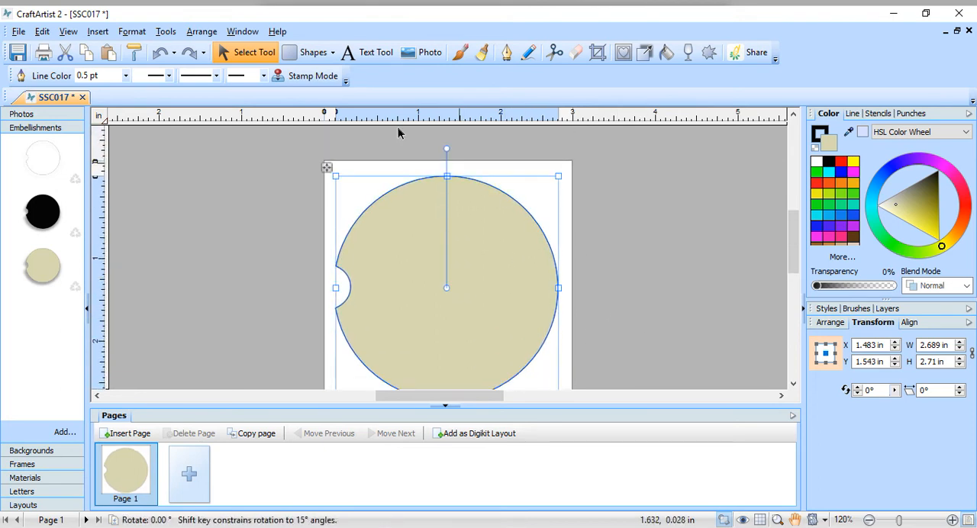
click(166, 32)
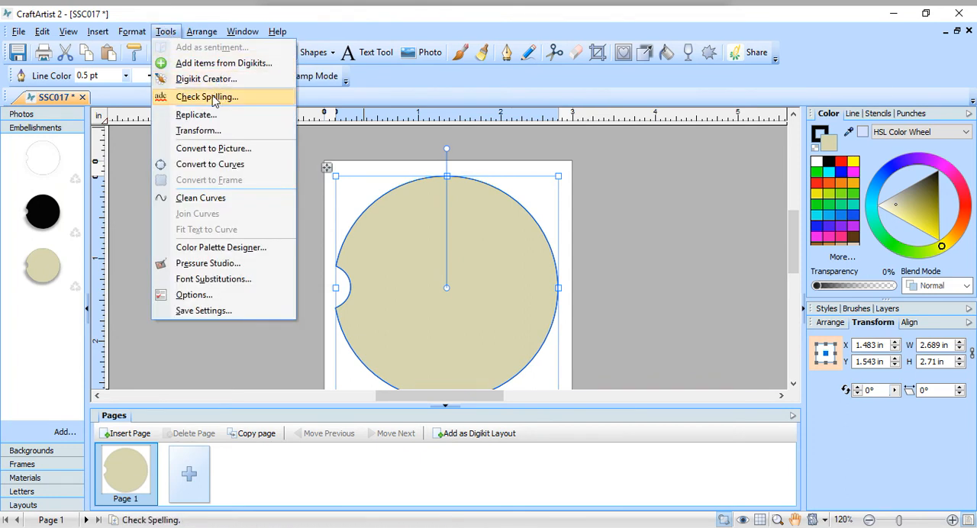
click(205, 149)
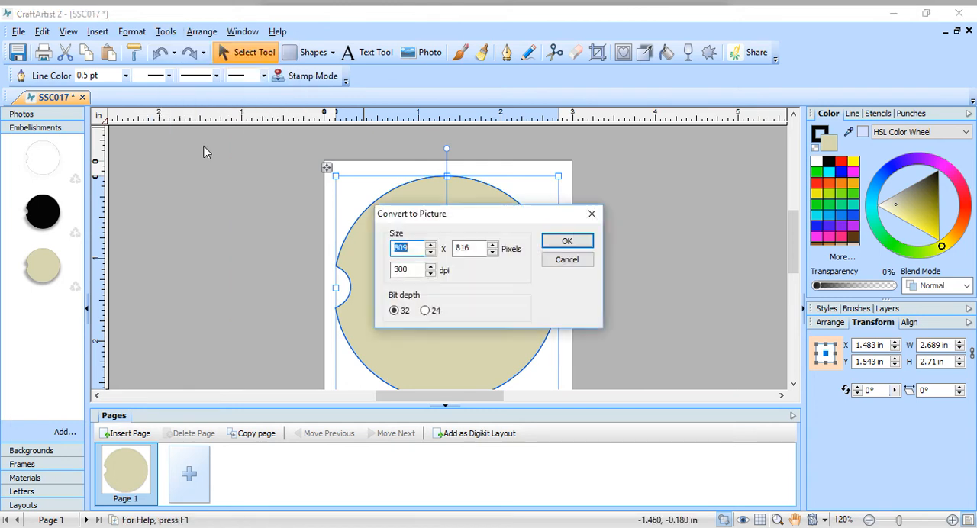
click(569, 243)
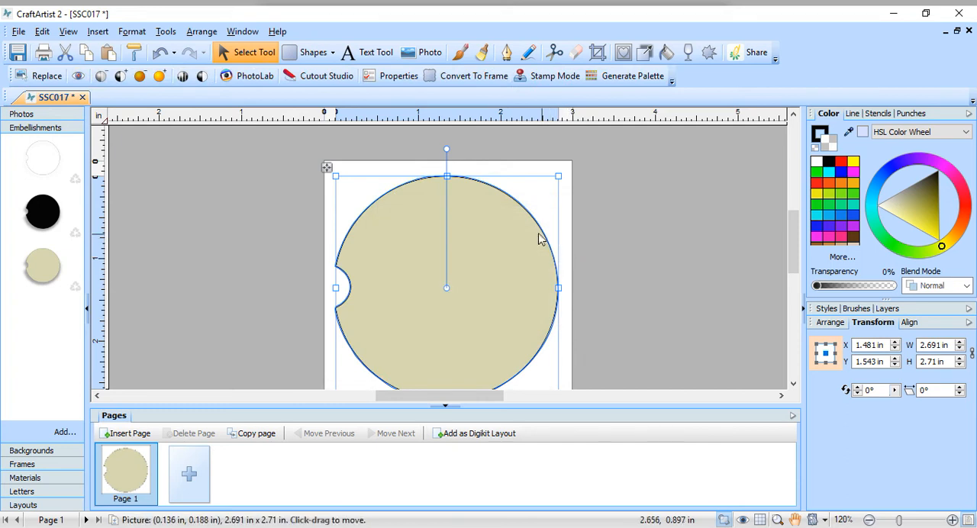
Step: Convert the beige coaster picture to a frame and add it to the Frames collection
drag(424, 349, 427, 339)
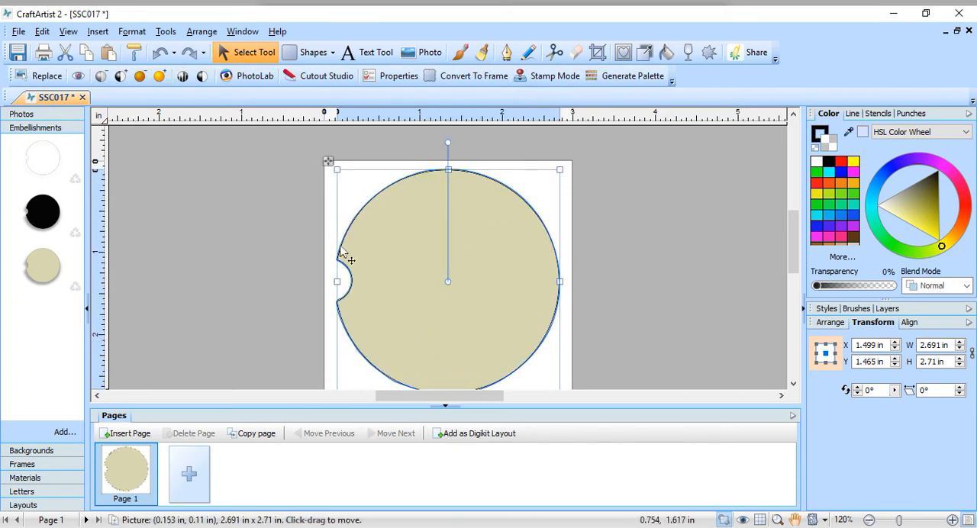
click(167, 32)
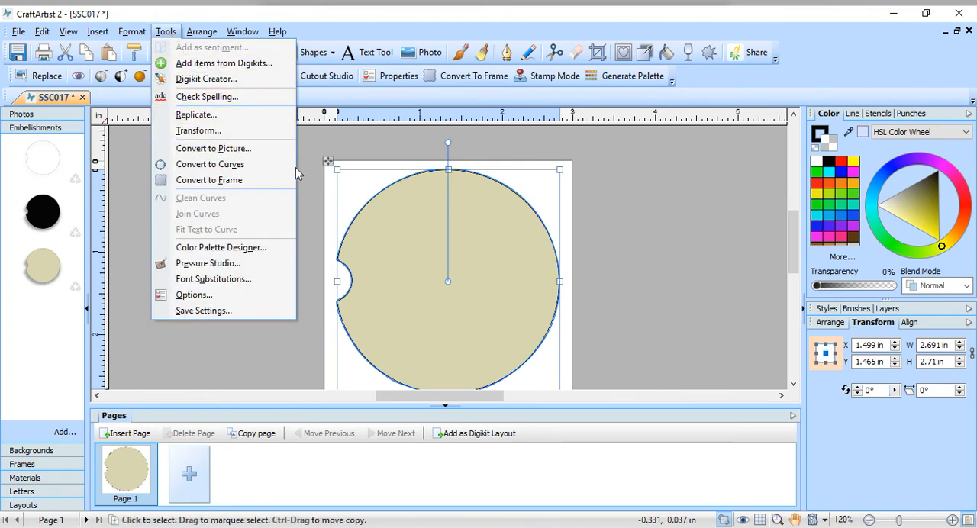
click(259, 184)
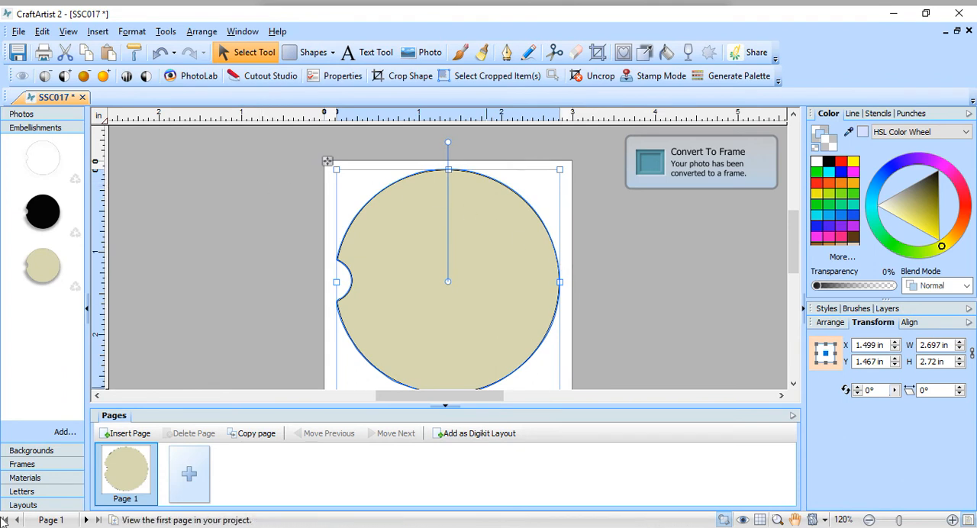
click(19, 466)
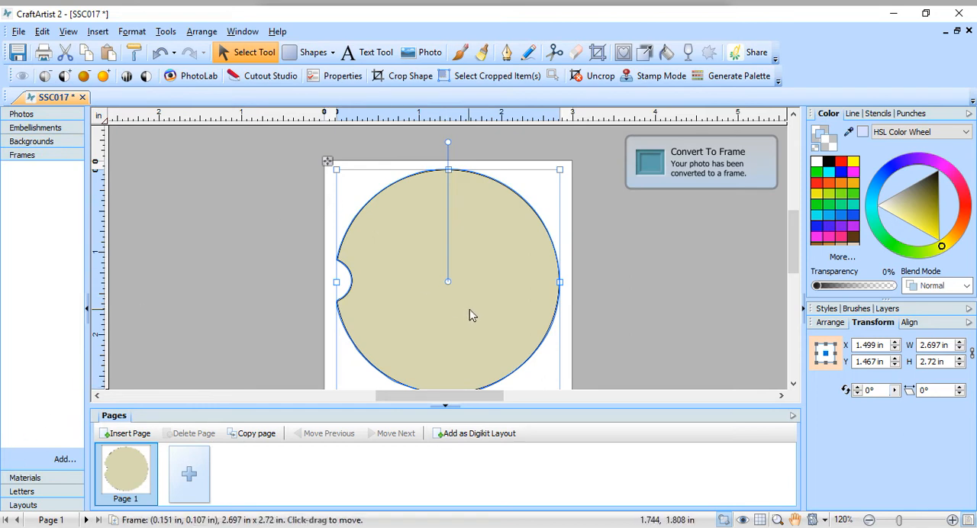
drag(463, 312, 63, 269)
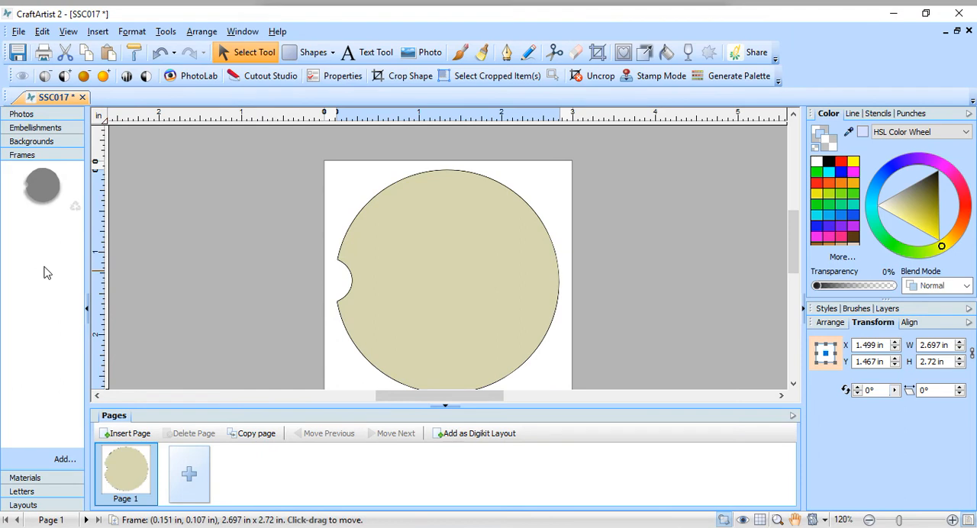
click(517, 282)
scroll(532, 288, down, 2)
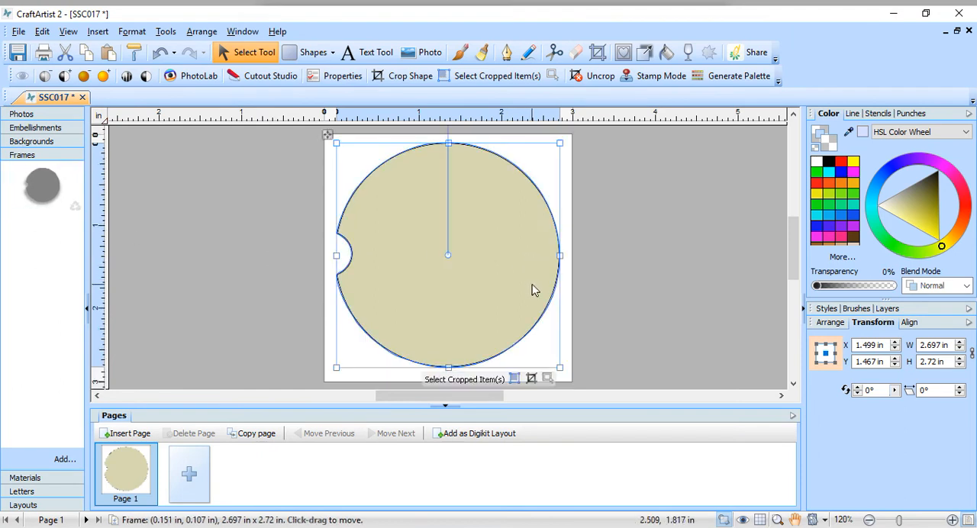
scroll(626, 288, up, 2)
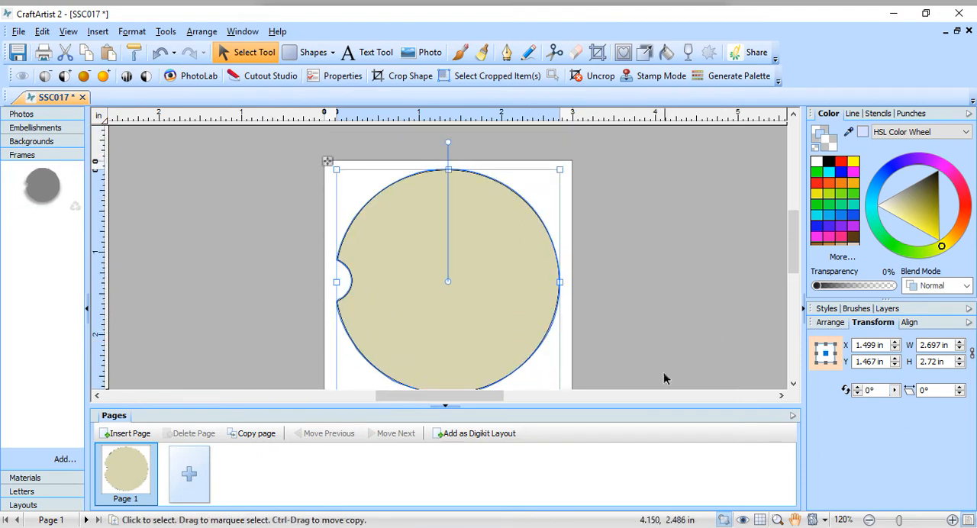
scroll(643, 375, down, 3)
scroll(644, 375, up, 3)
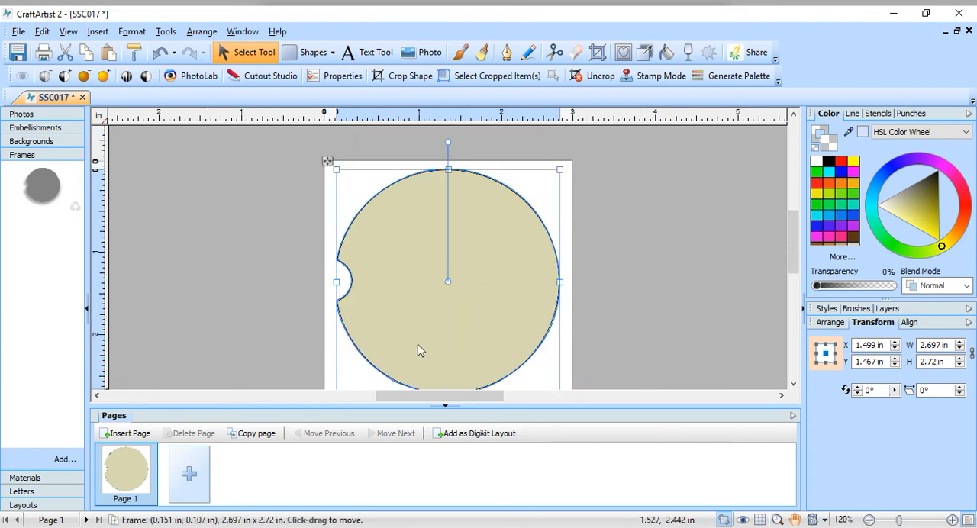
Step: Move the coaster frame off the page and draw a black-filled rectangle about 2.08 by 2.26 in on the page
drag(392, 306, 722, 227)
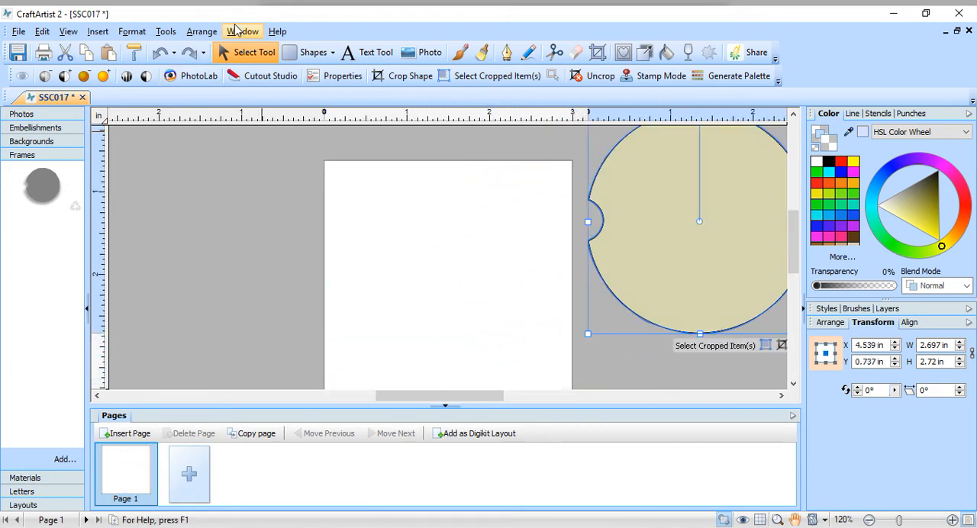
click(333, 52)
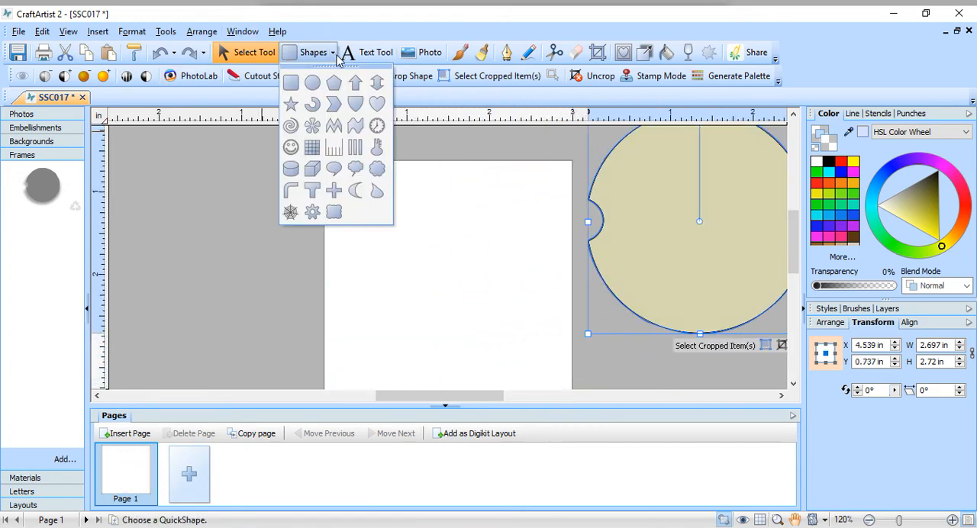
click(291, 82)
drag(374, 181, 547, 368)
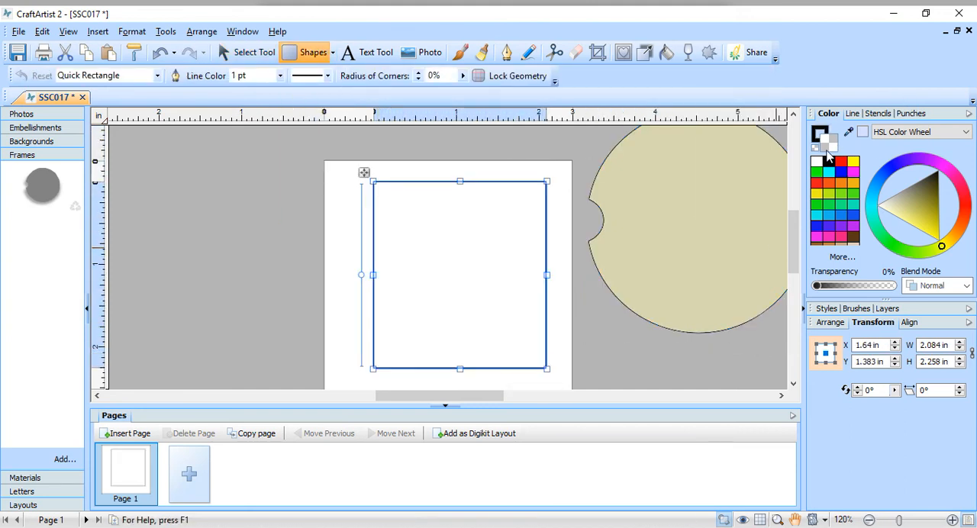
click(832, 162)
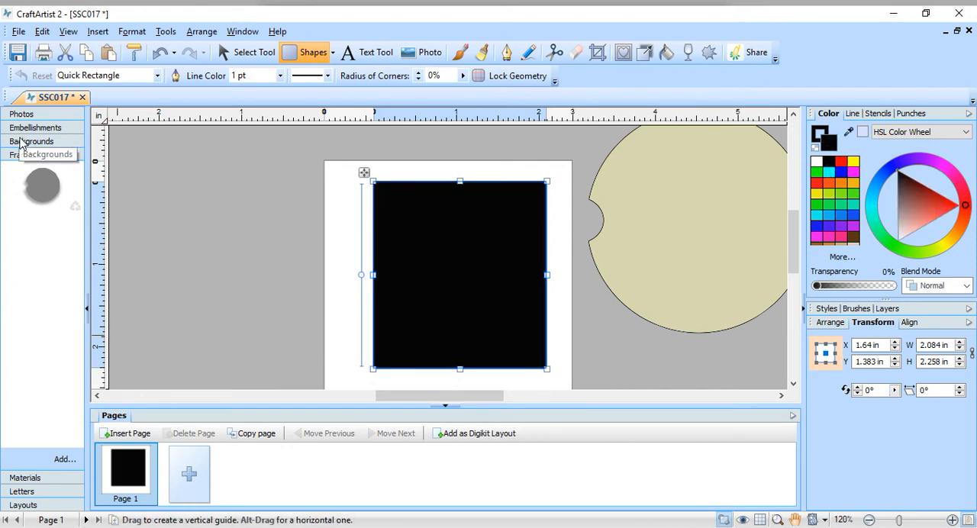
Step: Add the black rectangle to the Backgrounds collection
click(20, 140)
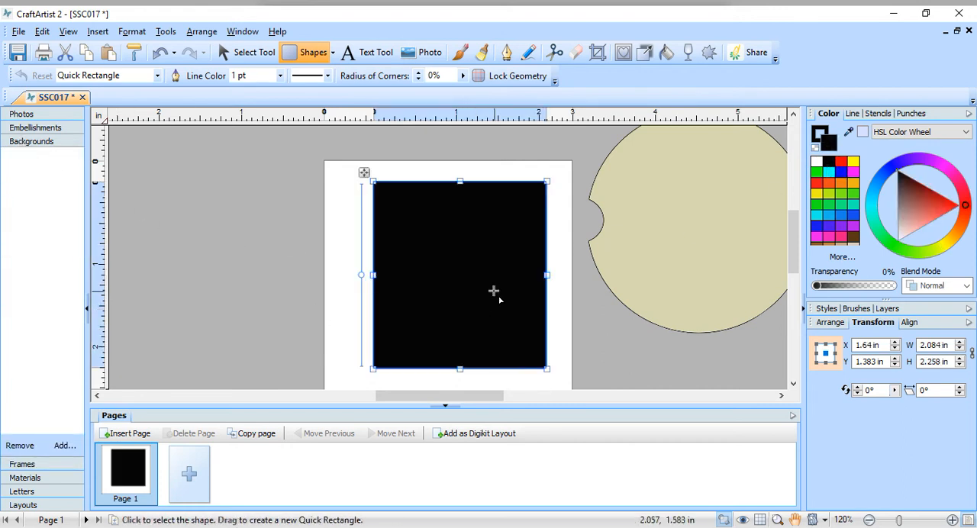
click(237, 52)
drag(474, 310, 68, 320)
drag(395, 325, 37, 253)
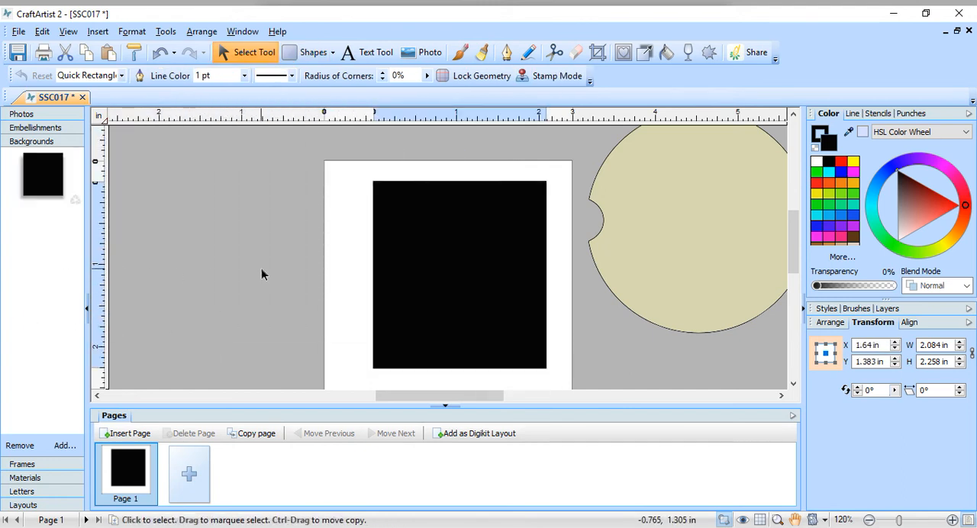
Step: Widen the black rectangle on the page to about 2.53 in by extending its left edge
scroll(261, 268, down, 5)
scroll(283, 277, up, 6)
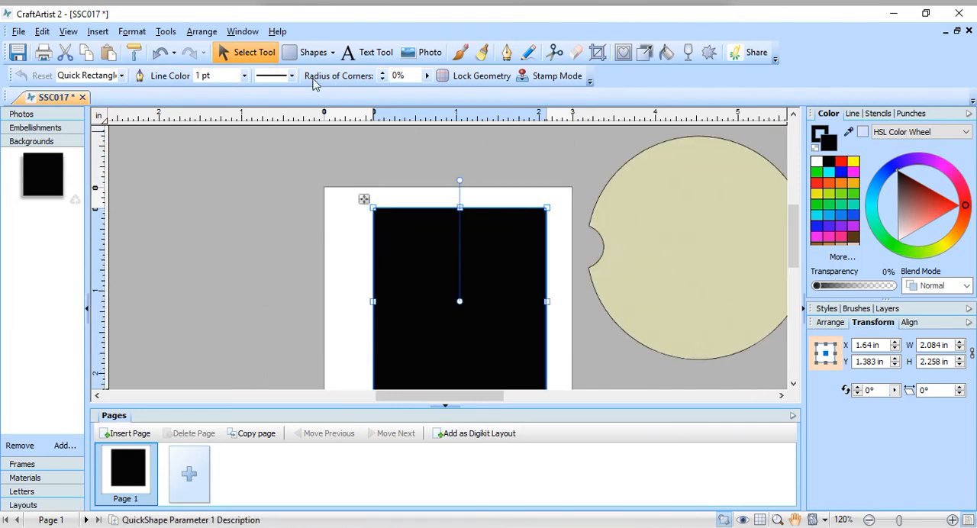
scroll(327, 186, down, 3)
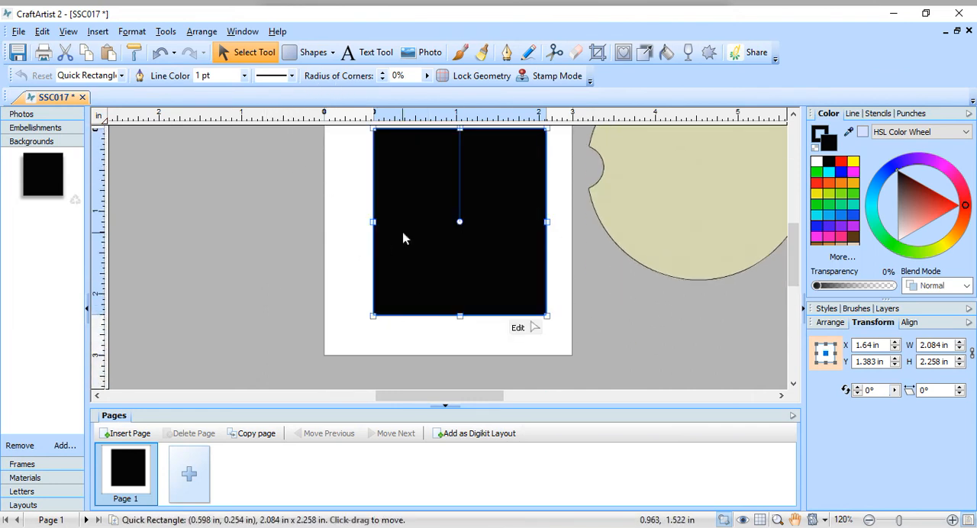
drag(374, 221, 336, 219)
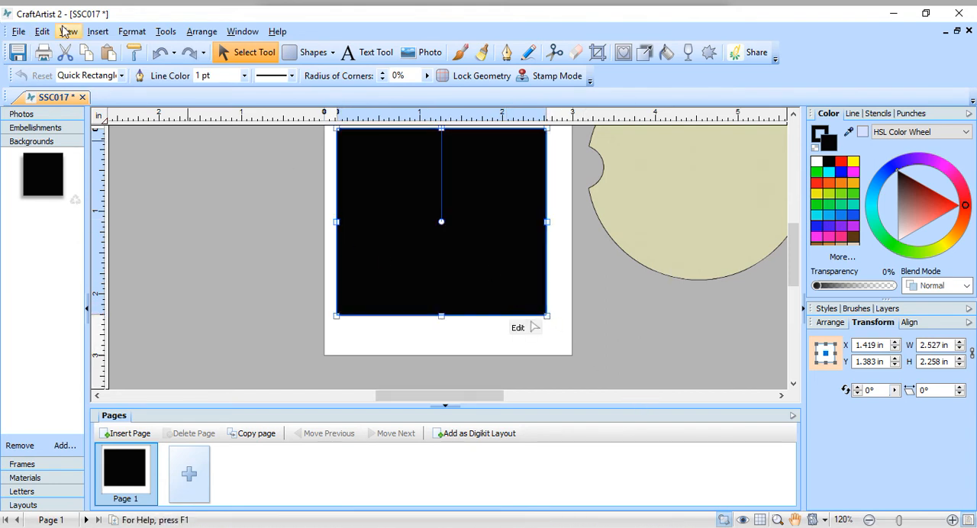
Step: Cut the black rectangle from the page
click(65, 52)
scroll(466, 240, up, 3)
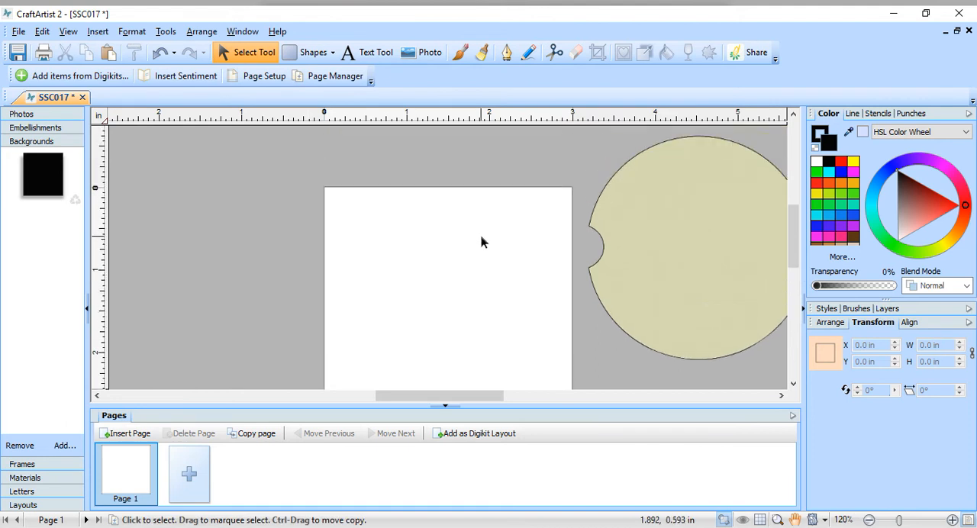
scroll(279, 260, down, 2)
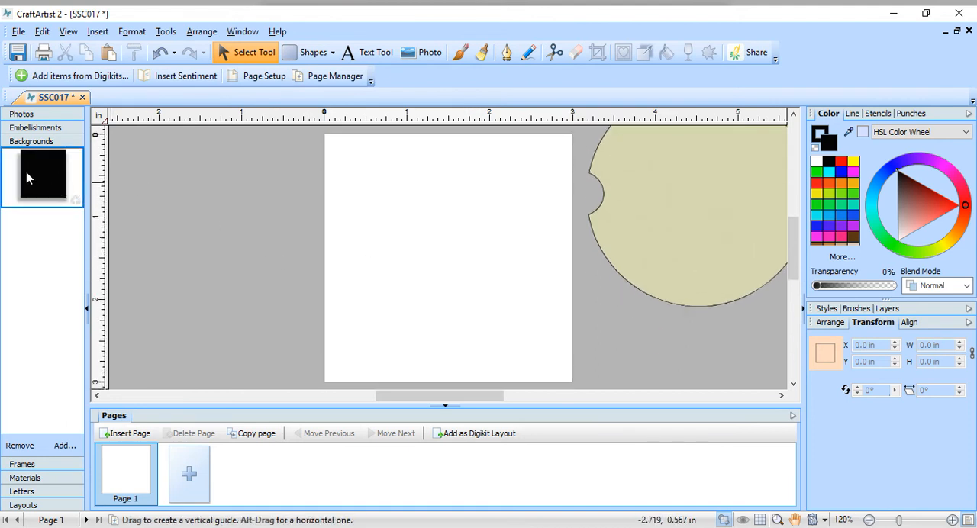
Step: Apply the black background to the page and place the unfilled coaster outline embellishment on top of it
drag(30, 178, 362, 242)
scroll(446, 222, up, 3)
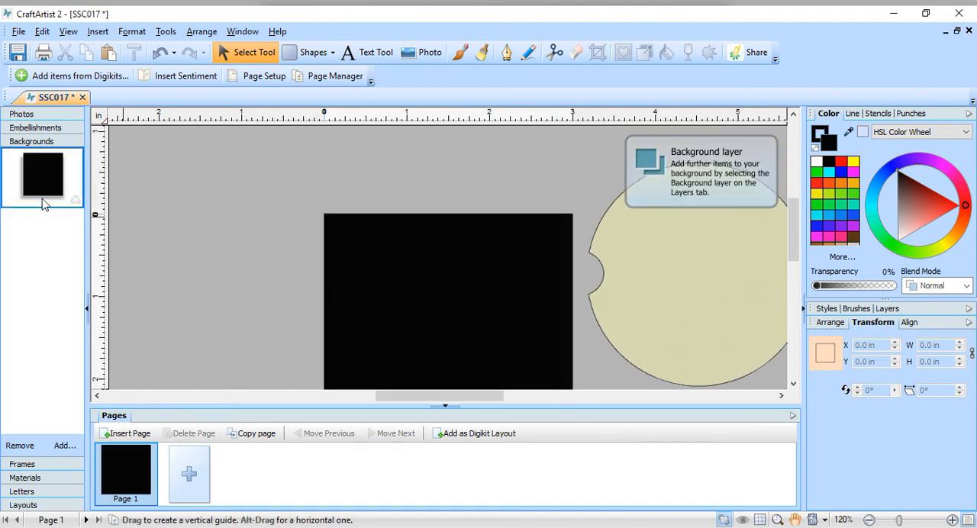
click(29, 127)
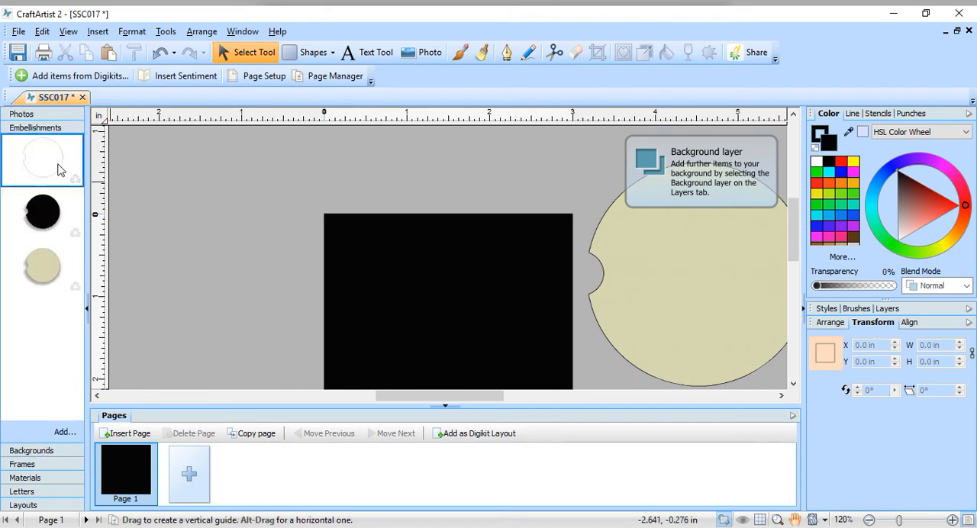
drag(44, 166, 408, 311)
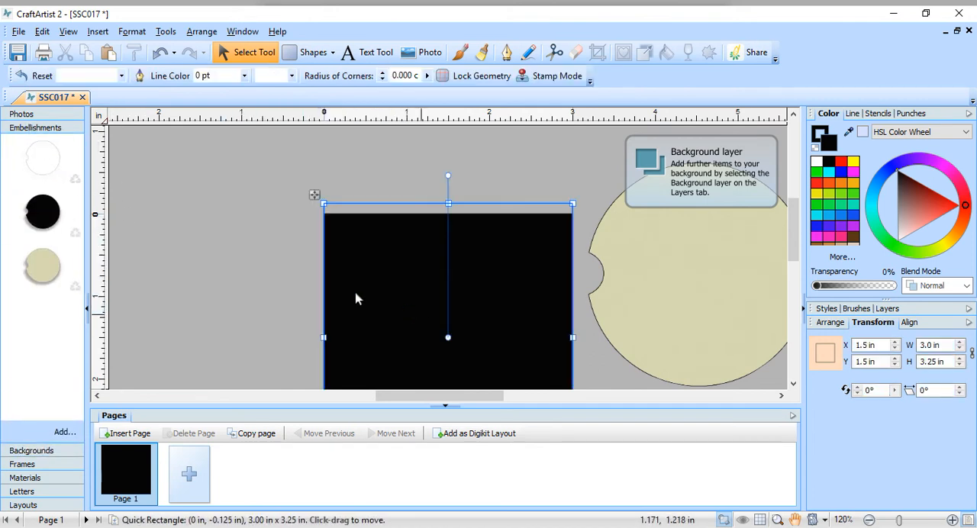
drag(466, 326, 397, 336)
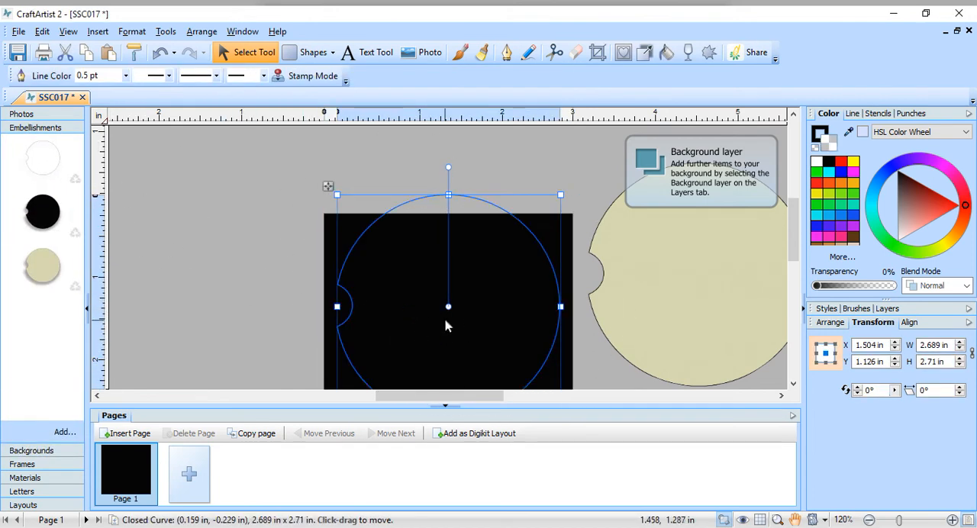
scroll(457, 312, down, 4)
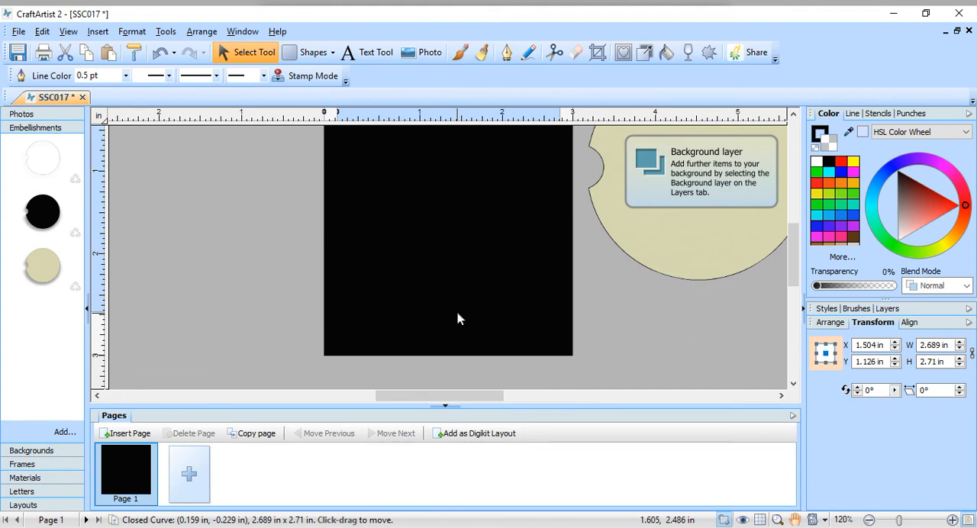
Step: Fill the coaster outline with orange and position it roughly in the middle of the black page
click(840, 194)
scroll(607, 233, down, 3)
drag(507, 181, 507, 214)
mouse_move(453, 187)
mouse_down()
mouse_move(476, 193)
mouse_move(466, 192)
mouse_up()
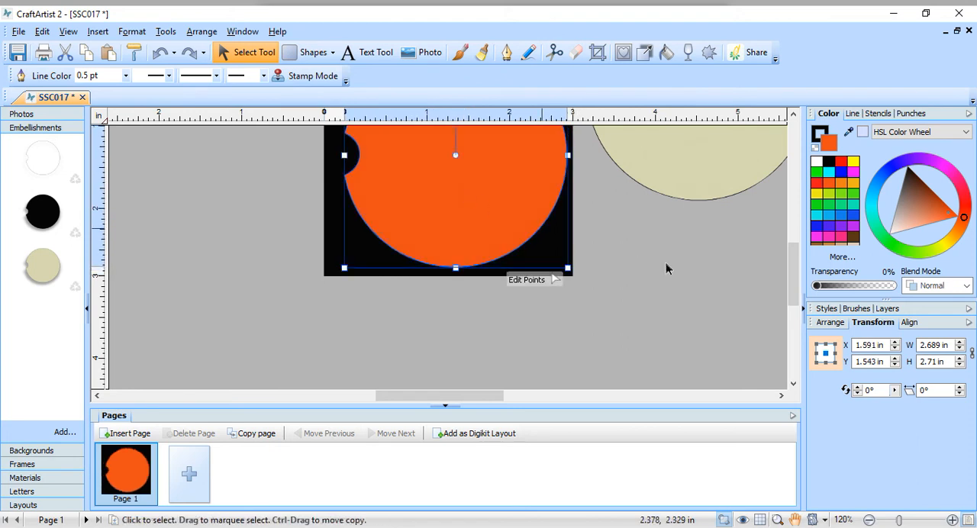
scroll(666, 268, up, 3)
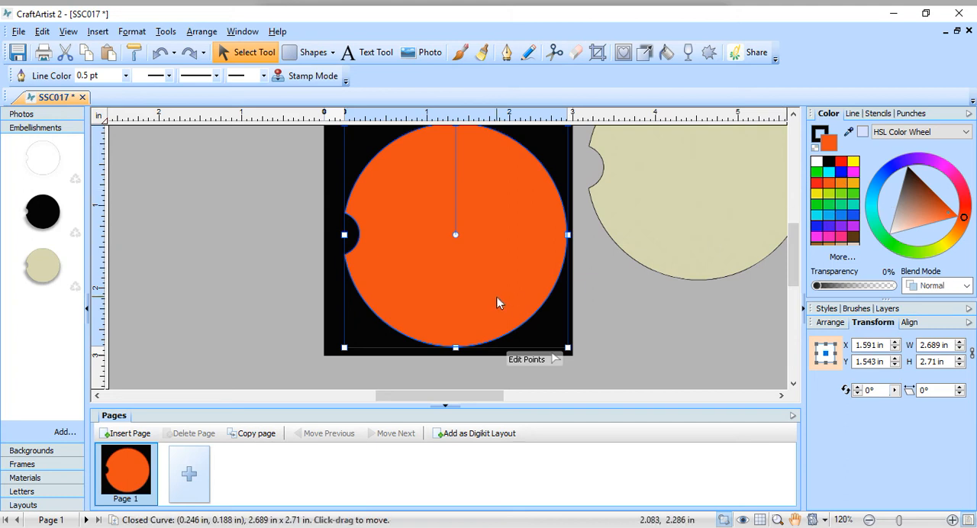
drag(496, 297, 491, 288)
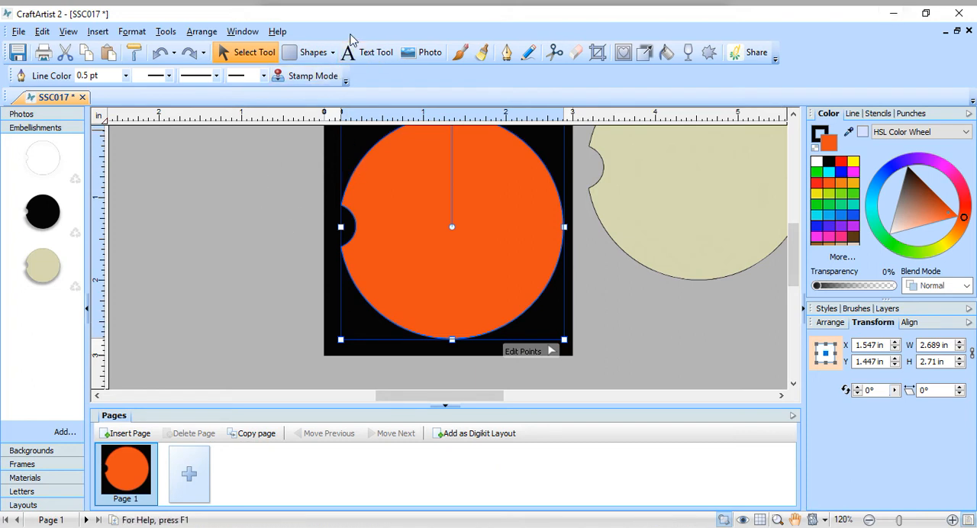
Step: Add artistic text on the orange coaster reading "Conde car", "Coaster" and "ssc0117" on three lines
click(369, 53)
drag(425, 209, 490, 226)
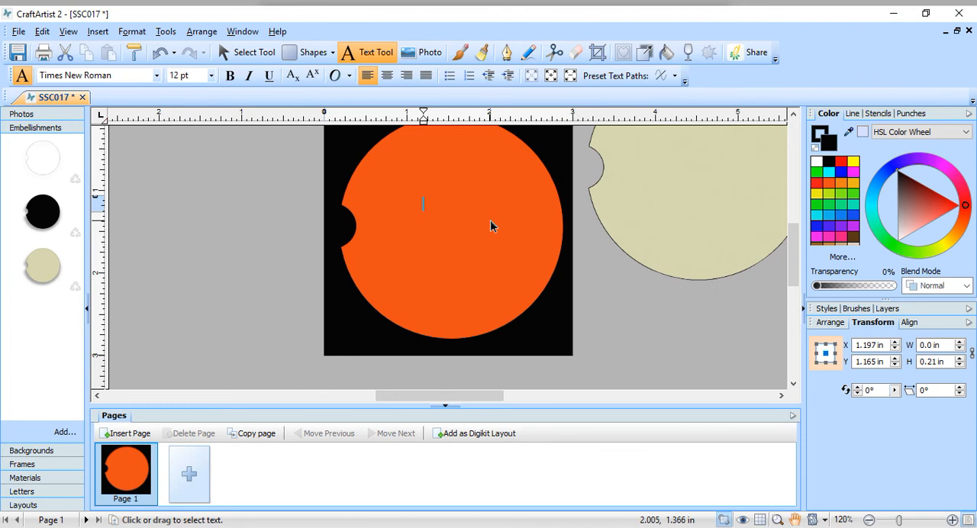
text(C)
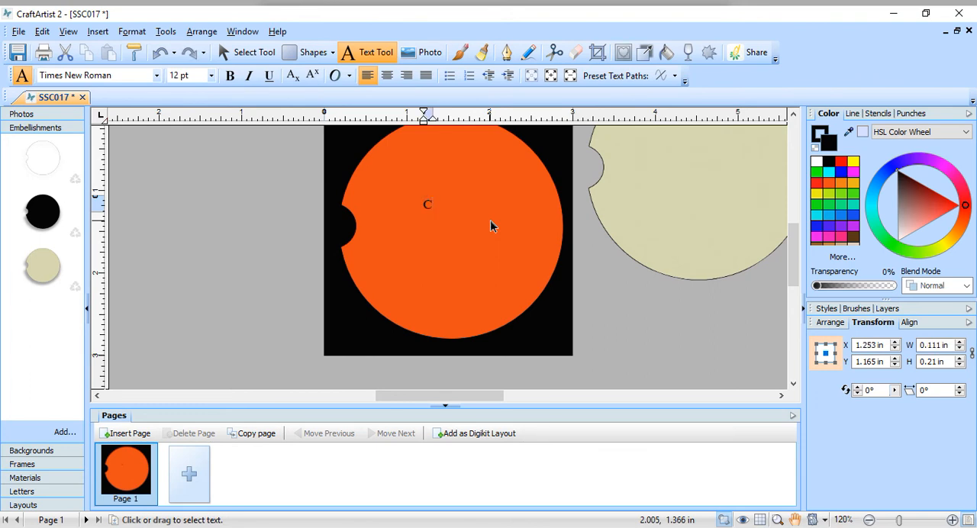
text(onde car)
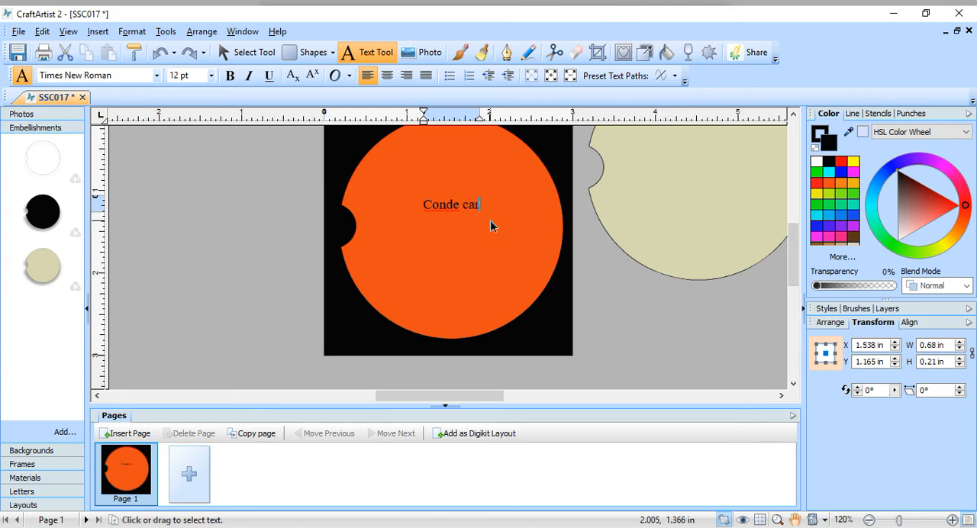
key(Return)
text(car Coaster)
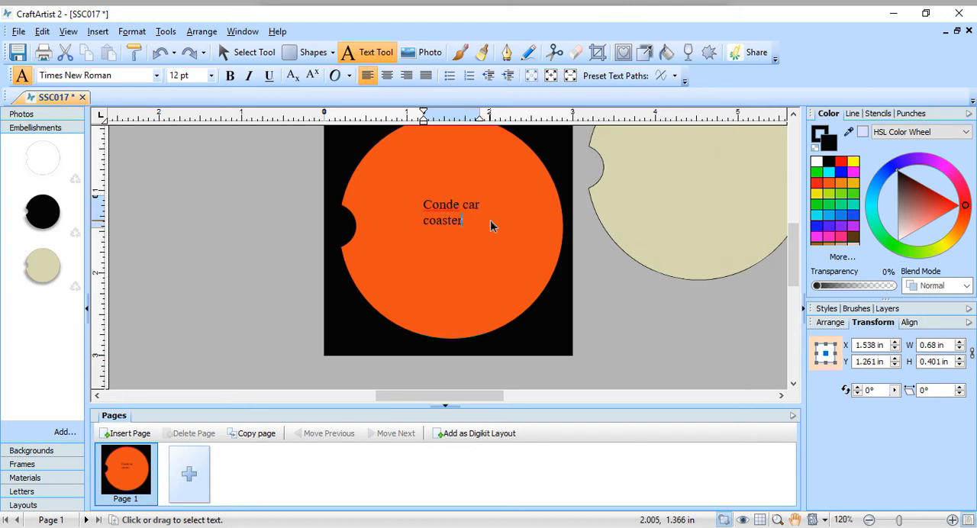
key(Return)
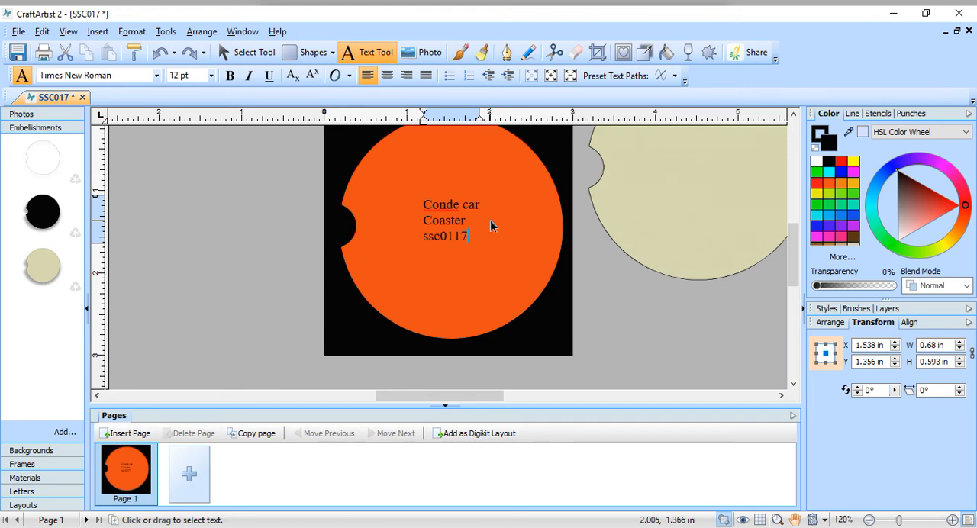
click(470, 236)
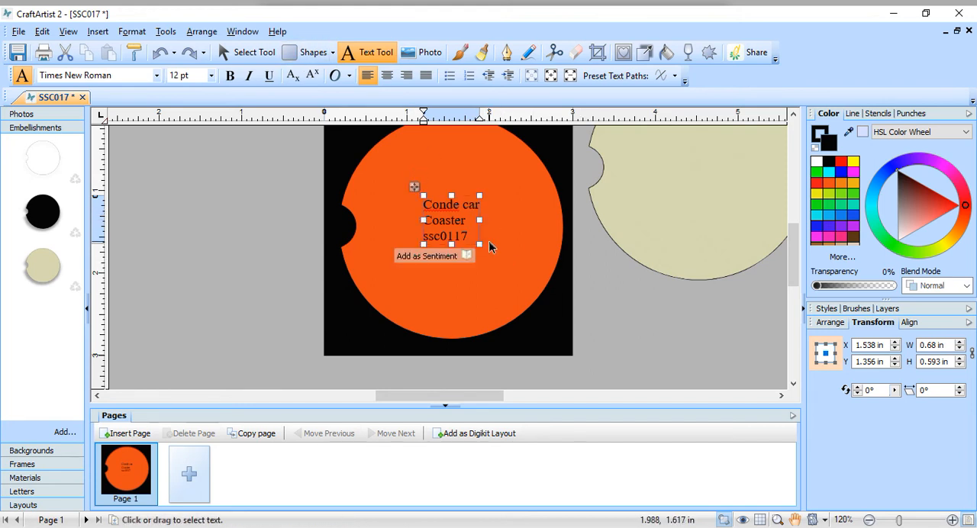
drag(476, 234, 452, 223)
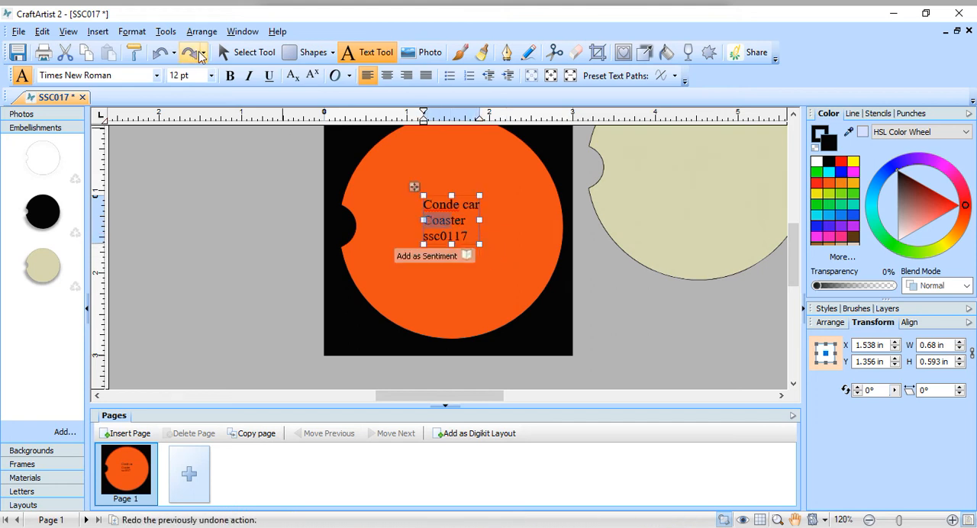
Step: Enlarge the three-line text to about 20 pt and move it towards the middle of the orange coaster
click(238, 52)
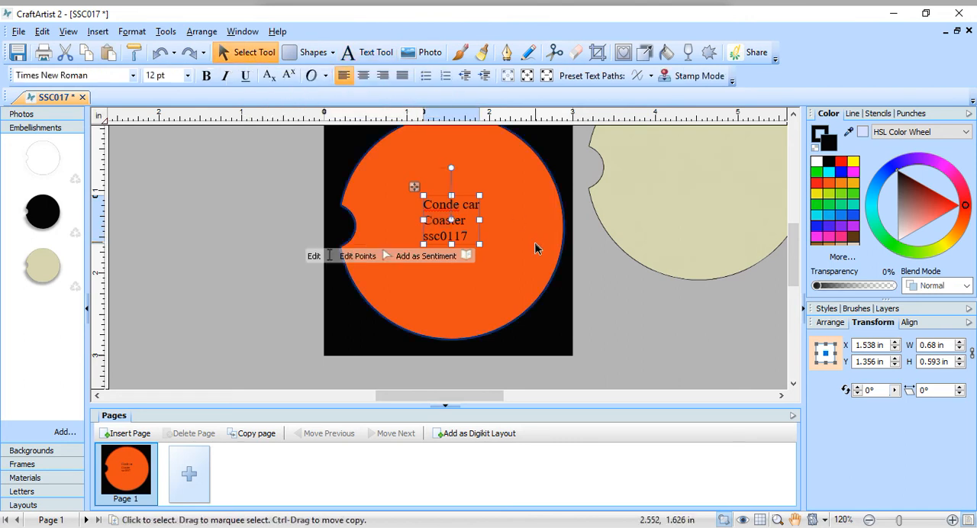
drag(479, 246, 382, 201)
click(454, 221)
double_click(451, 210)
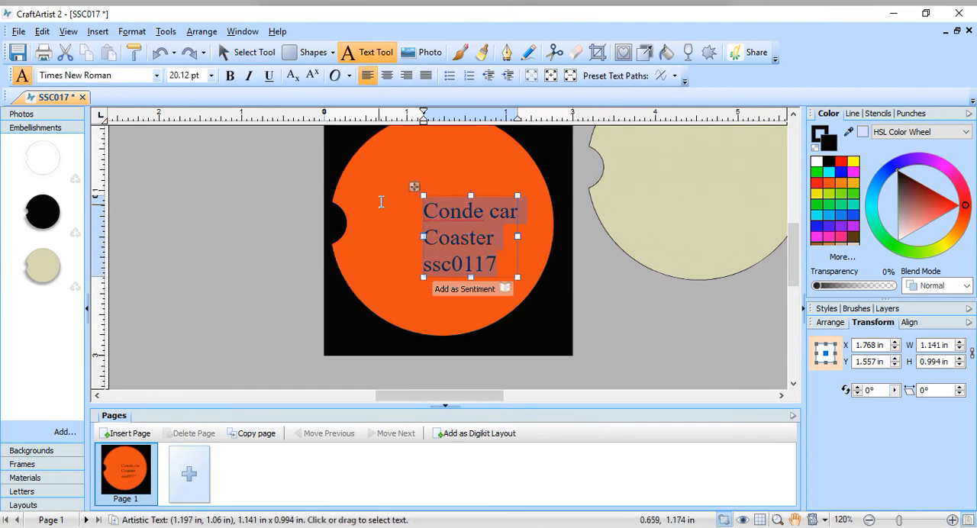
click(252, 53)
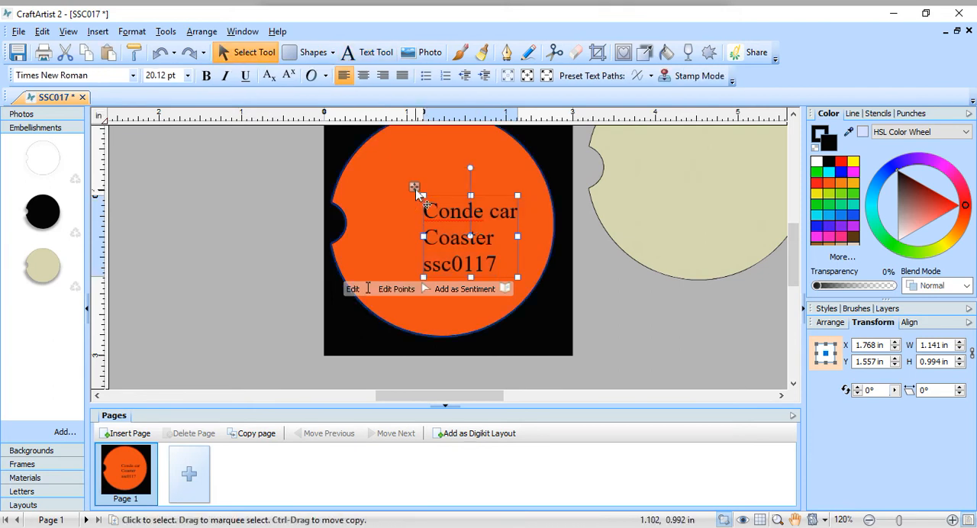
drag(415, 192, 394, 174)
Step: Change all three lines of the coaster text to upper case
double_click(439, 217)
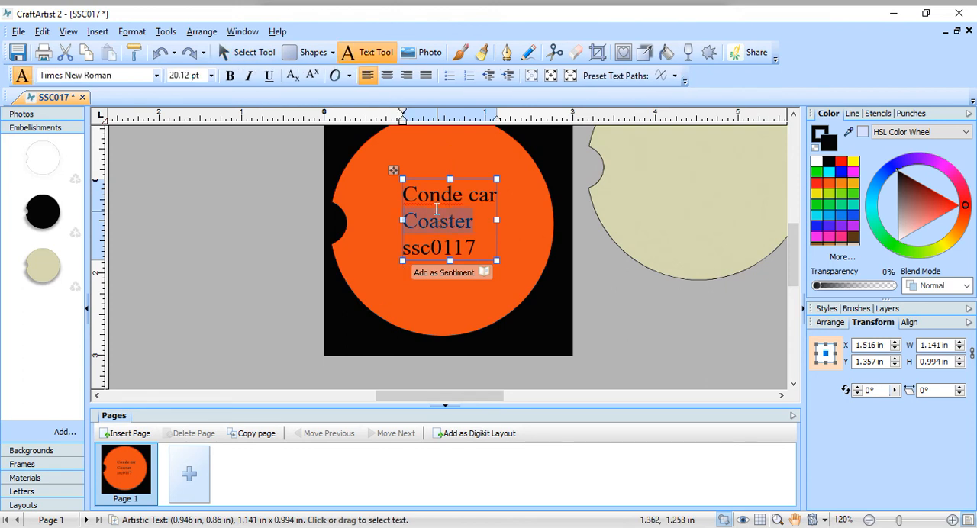
key(ctrl+a)
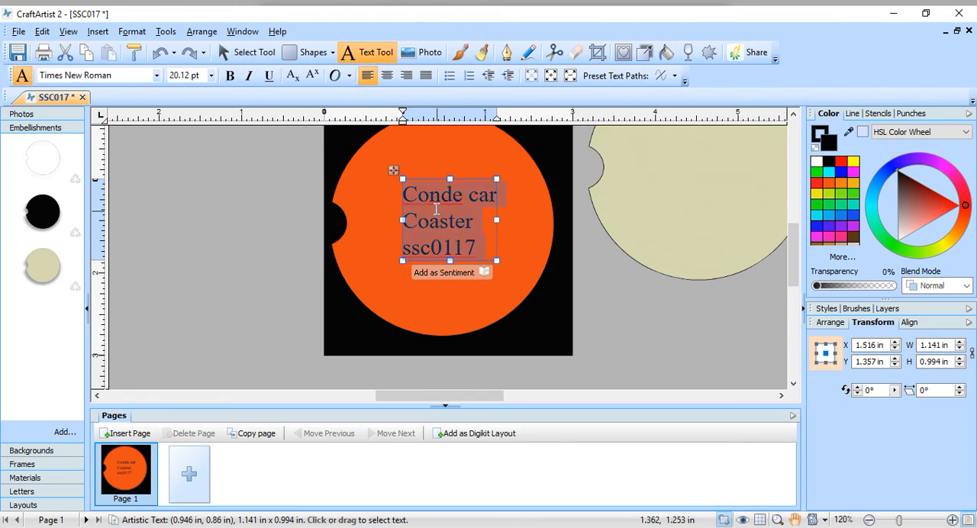
click(138, 34)
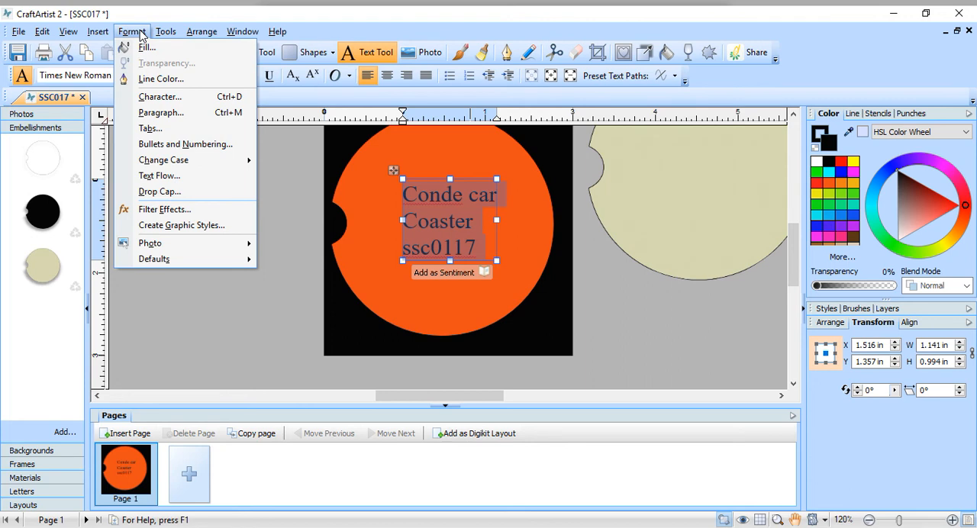
mouse_move(218, 160)
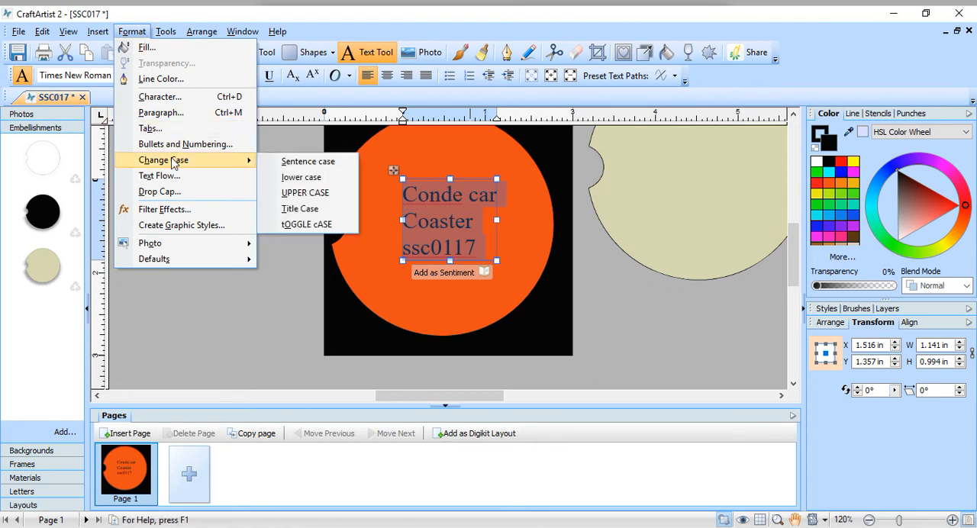
click(291, 193)
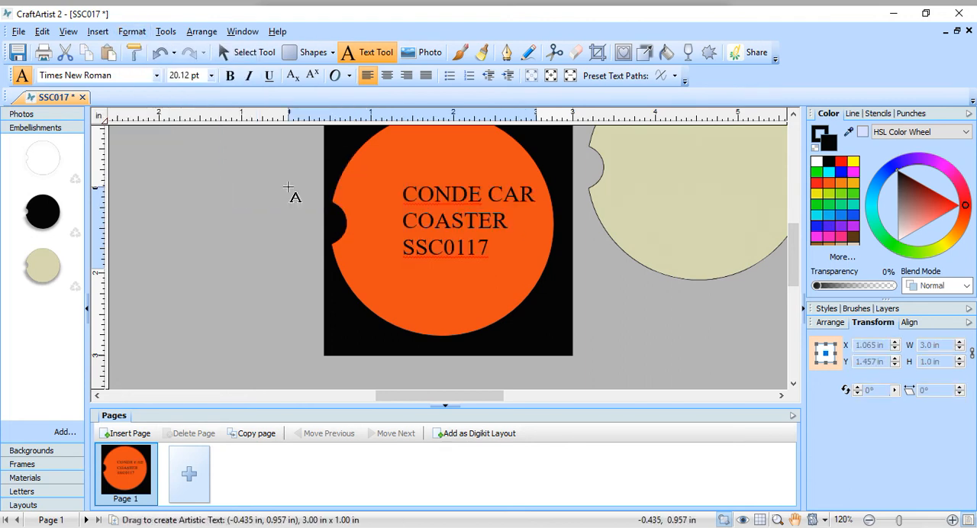
Step: Center-align the lines of the coaster text and center the text block horizontally on the page
click(288, 186)
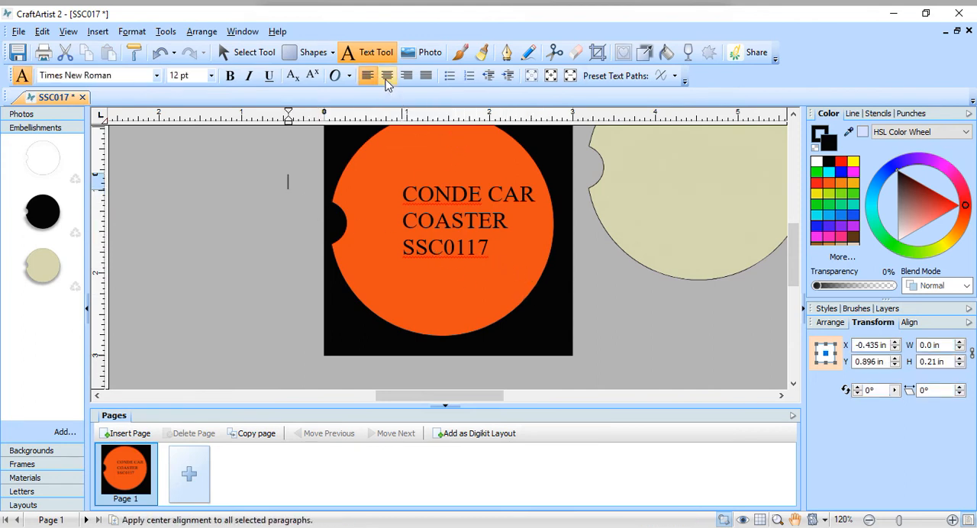
click(415, 197)
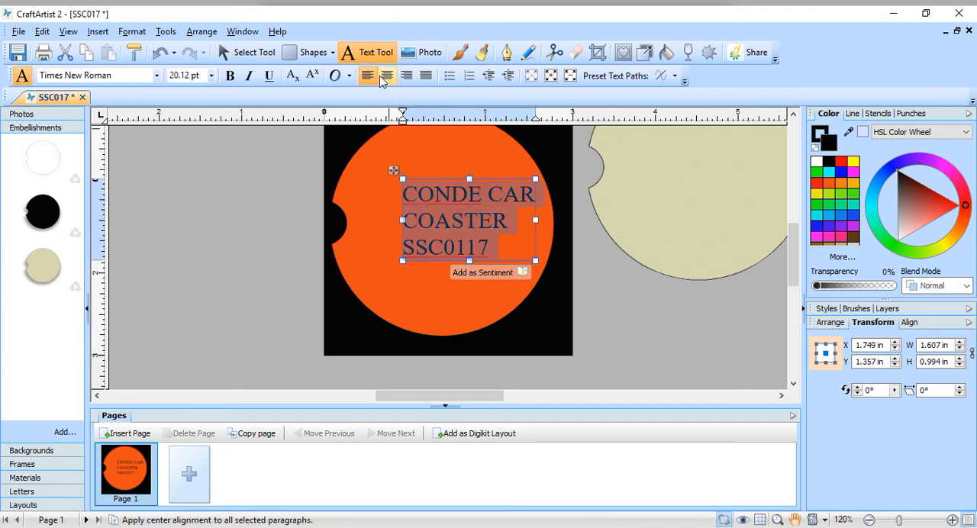
click(388, 76)
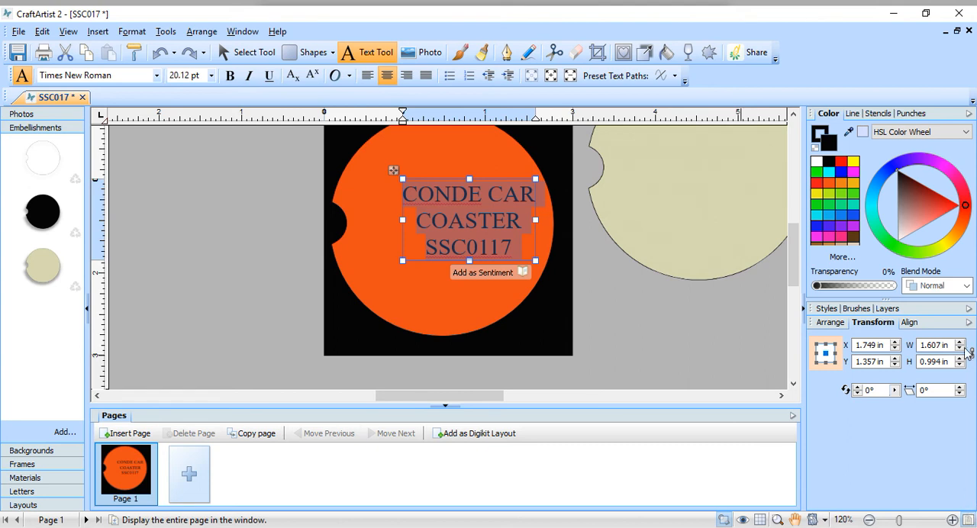
click(912, 326)
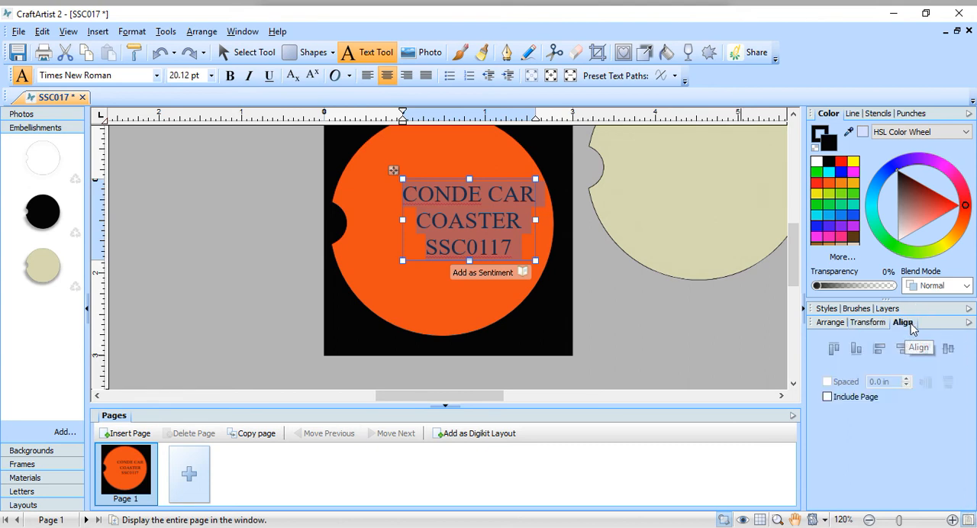
click(925, 351)
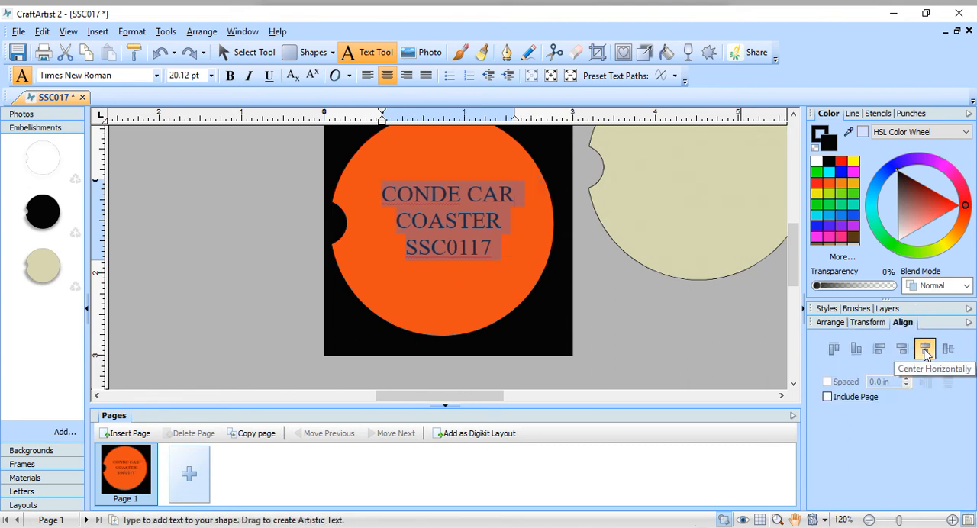
click(593, 353)
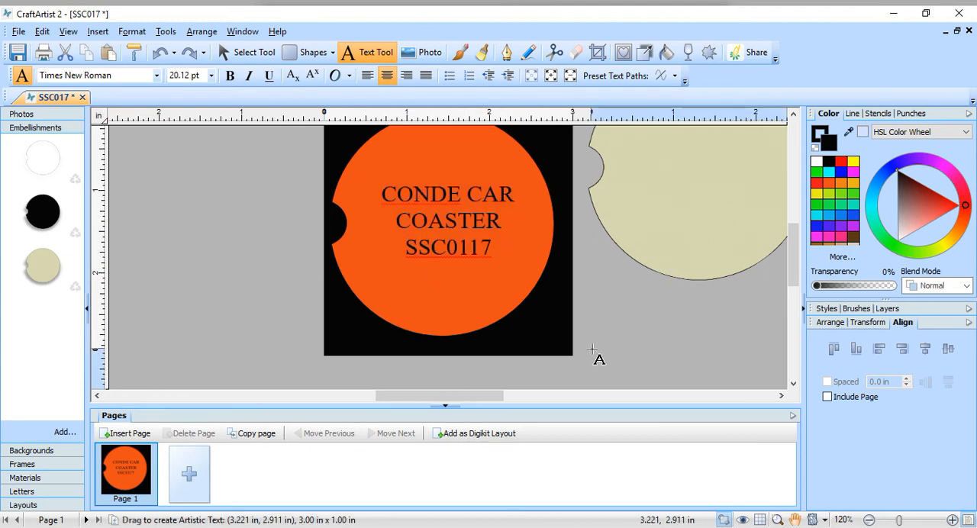
click(593, 345)
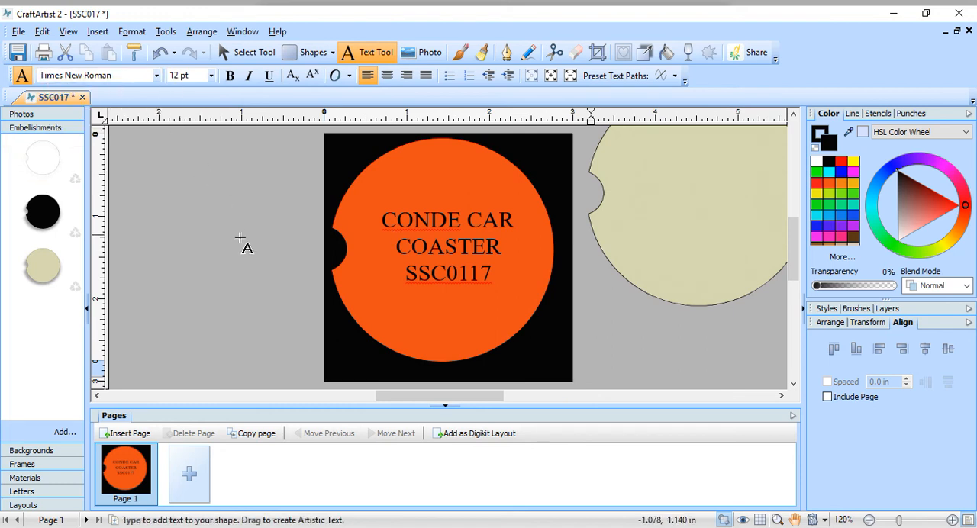
Step: Cut the beige coaster frame lying off the page beside the orange coaster
scroll(534, 264, up, 1)
click(669, 297)
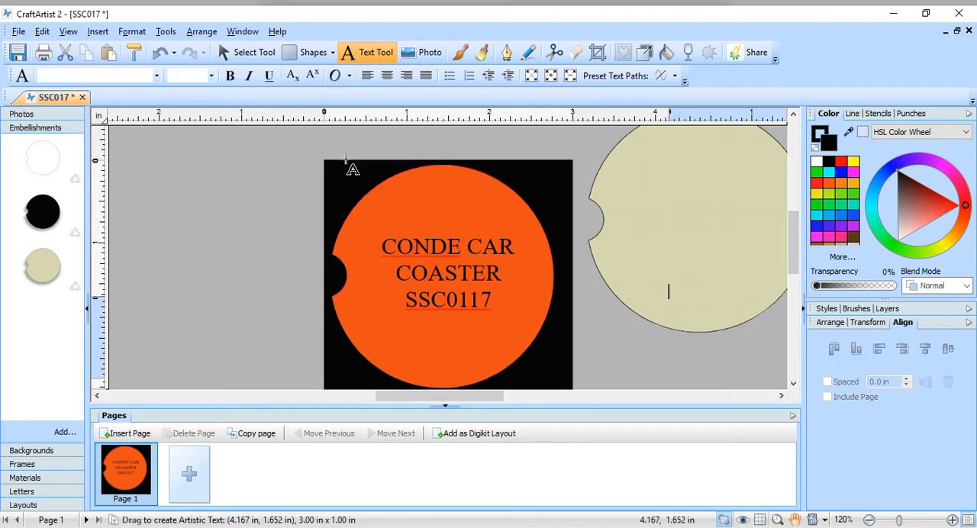
click(246, 53)
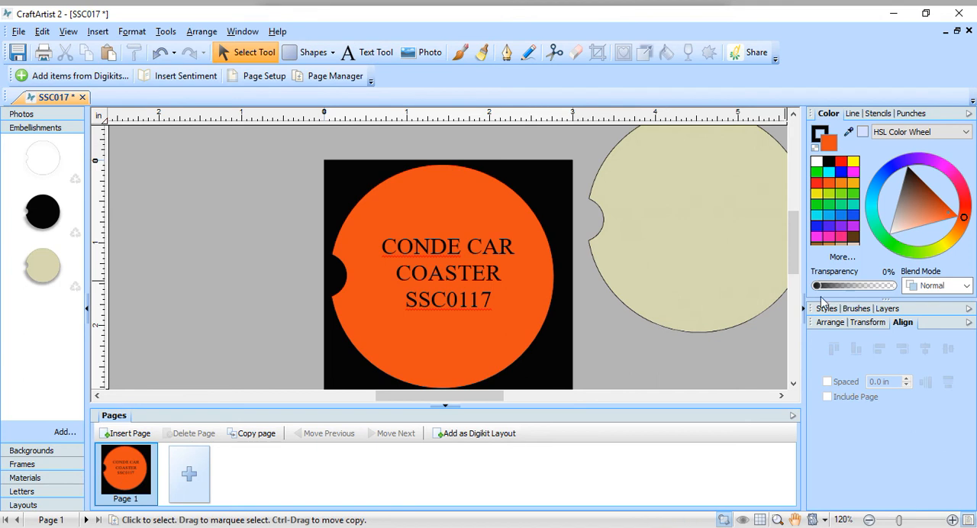
click(702, 301)
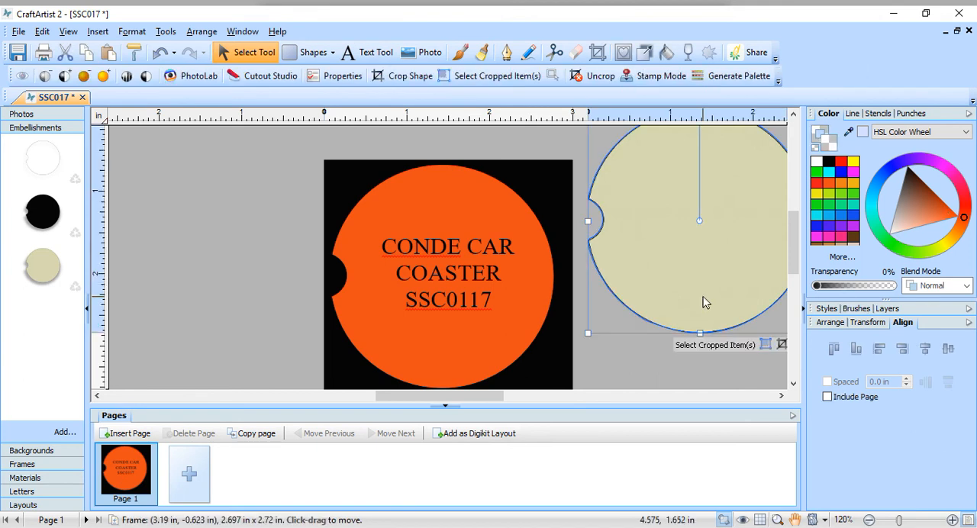
click(65, 52)
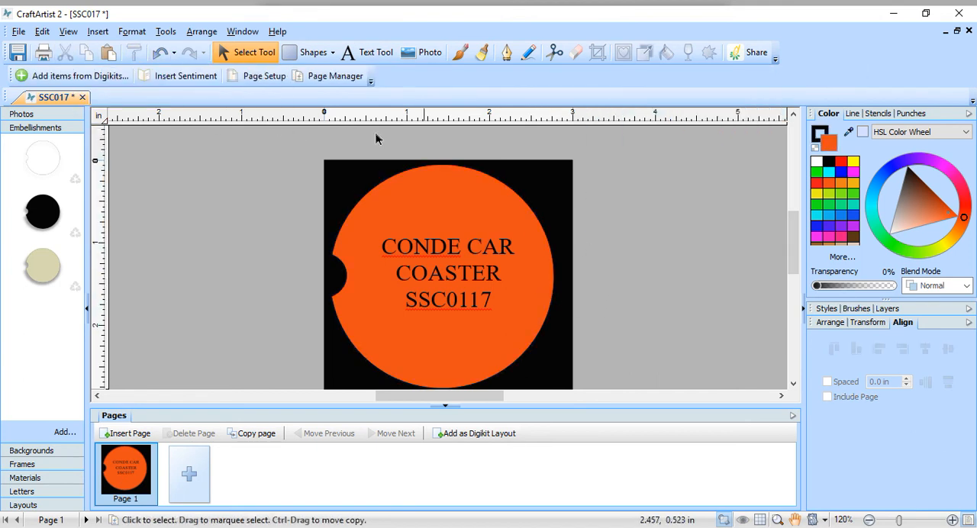
scroll(674, 281, up, 1)
scroll(674, 281, down, 4)
scroll(673, 284, up, 2)
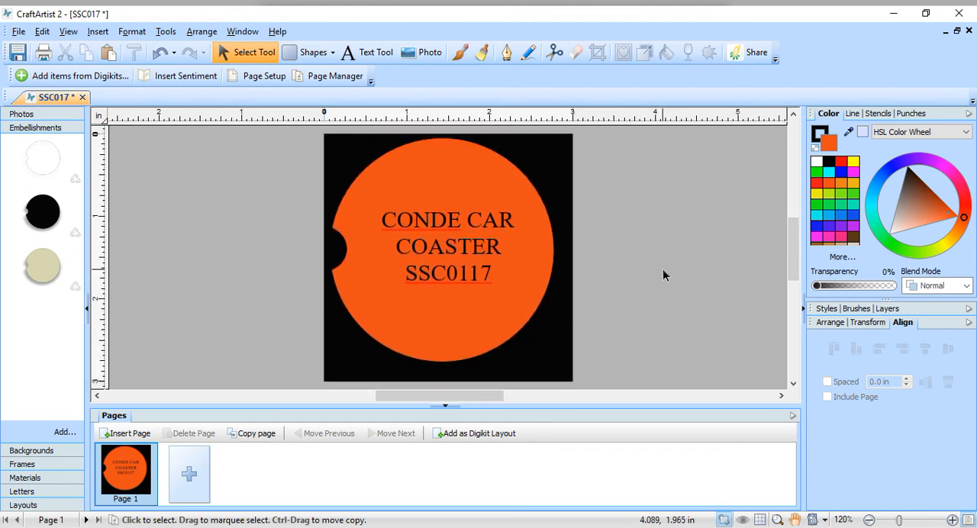
Step: Move the orange coaster shape straight down by about 0.1 in to center it vertically on the black page
click(517, 191)
drag(443, 172, 443, 183)
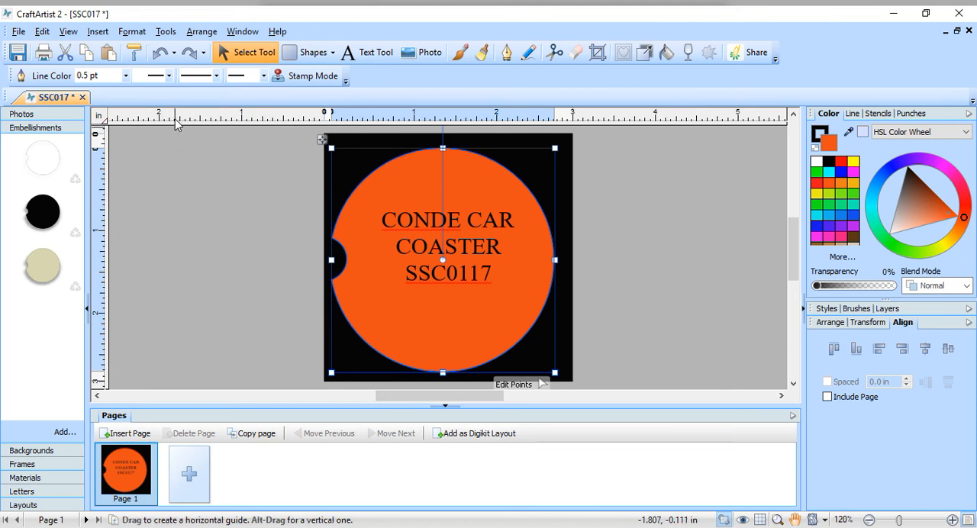
Step: Start saving the content as a Digikit in Digikit Creator and add the coaster page as an individual layout
click(165, 38)
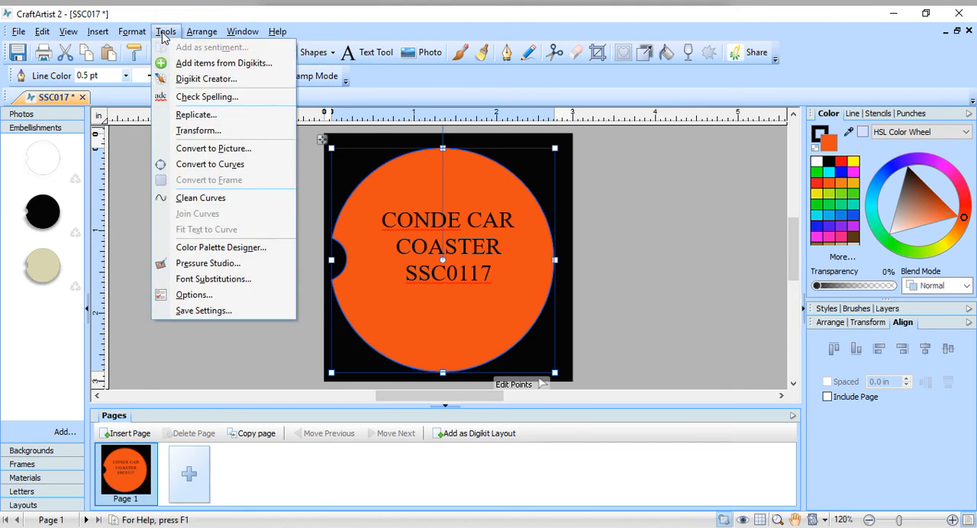
click(188, 81)
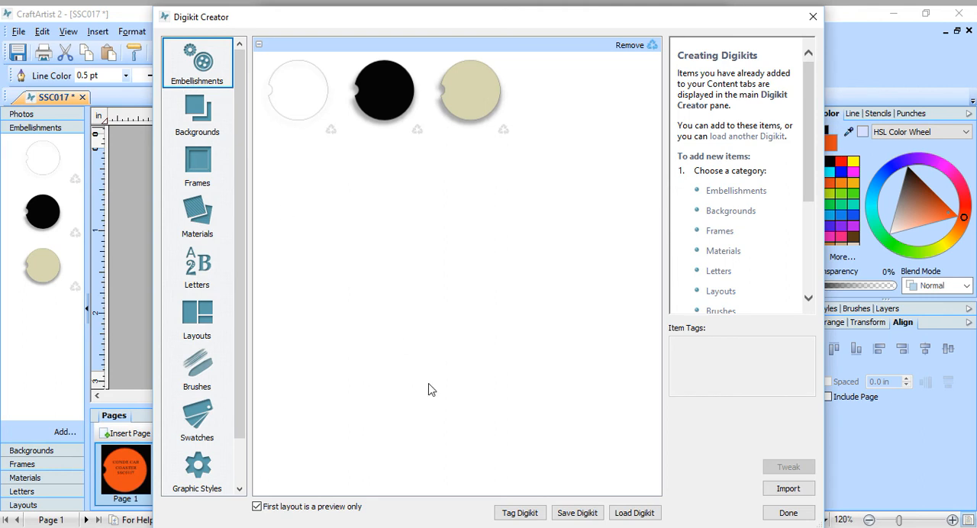
click(566, 517)
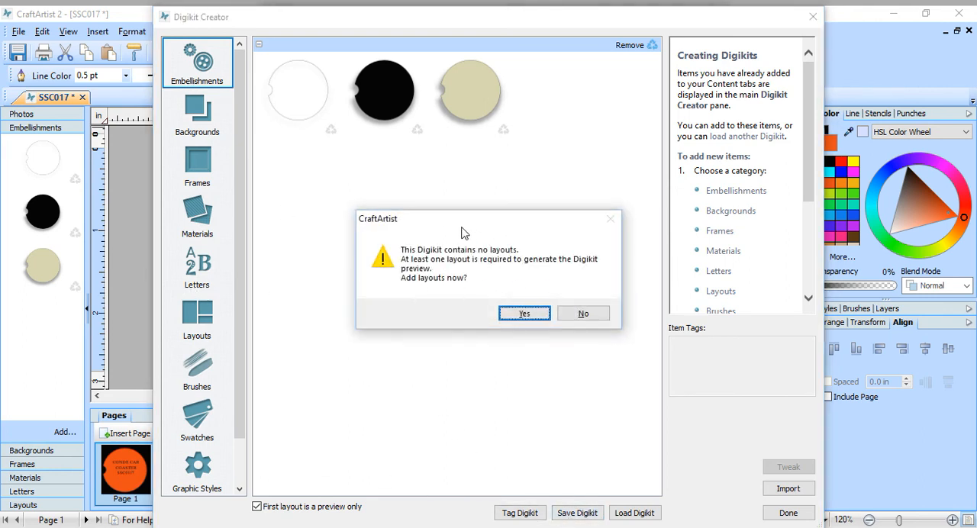
click(524, 314)
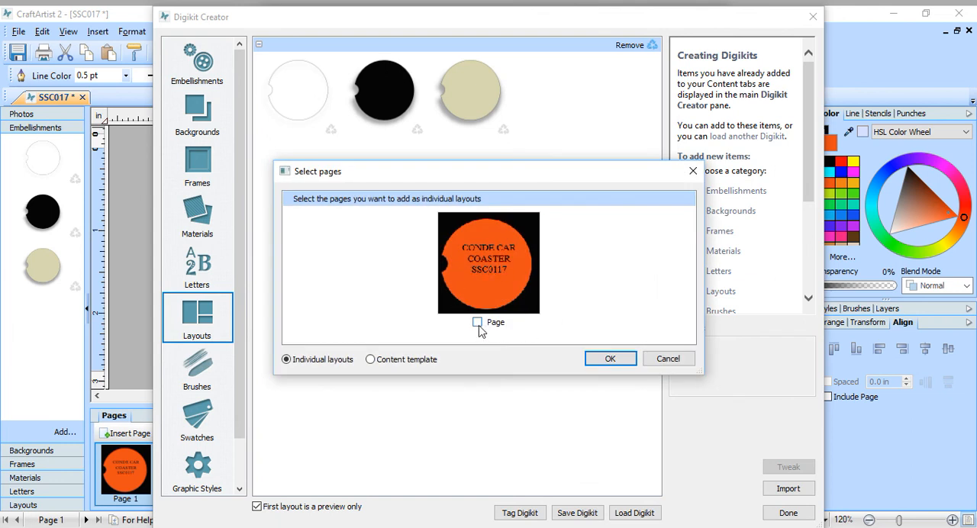
click(611, 362)
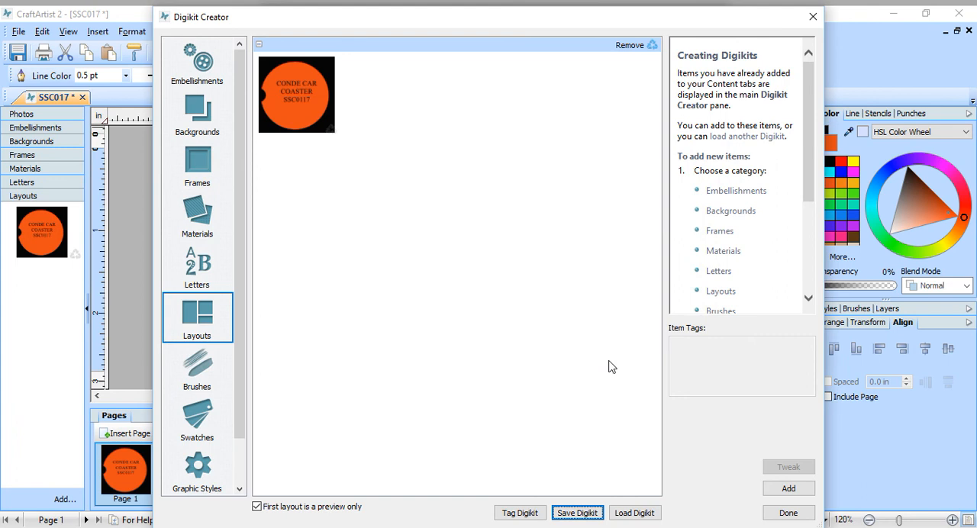
Step: Save the Digikit without creating materials from backgrounds and enter conde ssc0117 as its file name
click(576, 513)
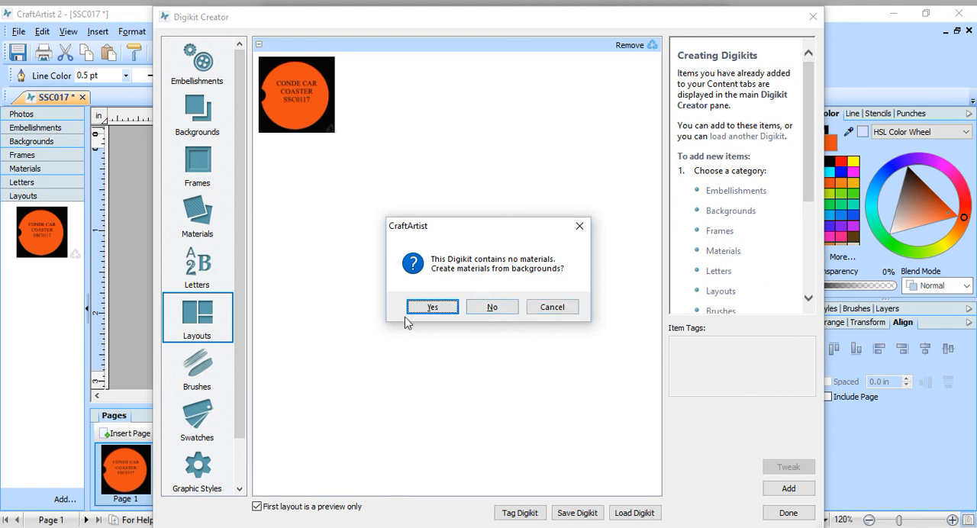
click(493, 307)
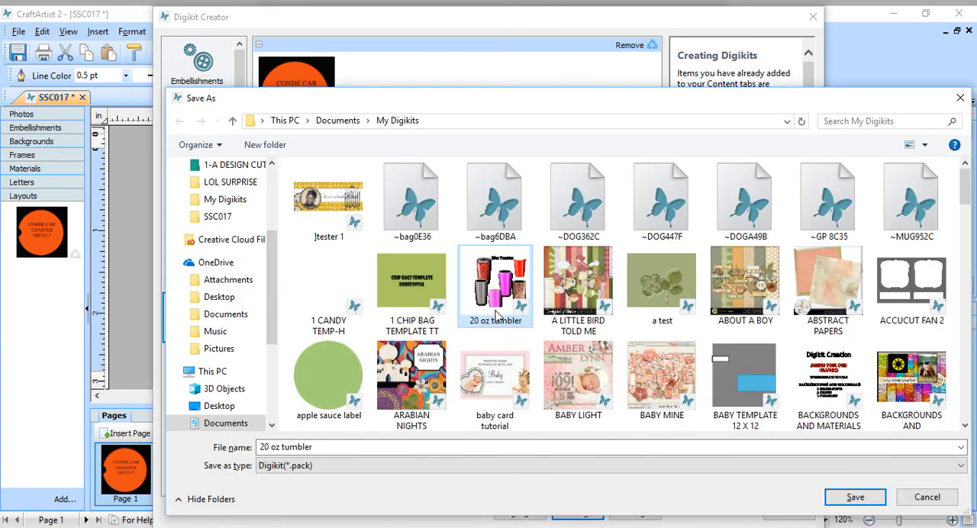
click(364, 451)
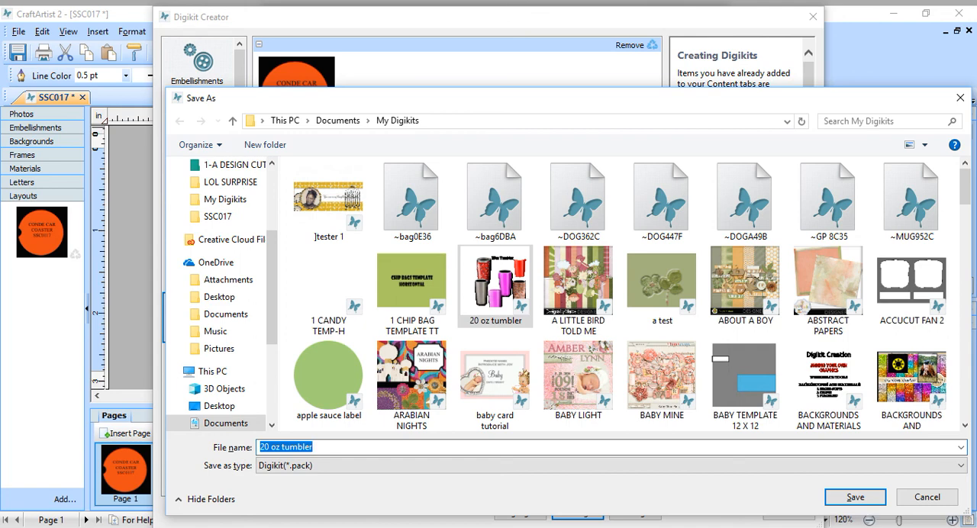
text(conde)
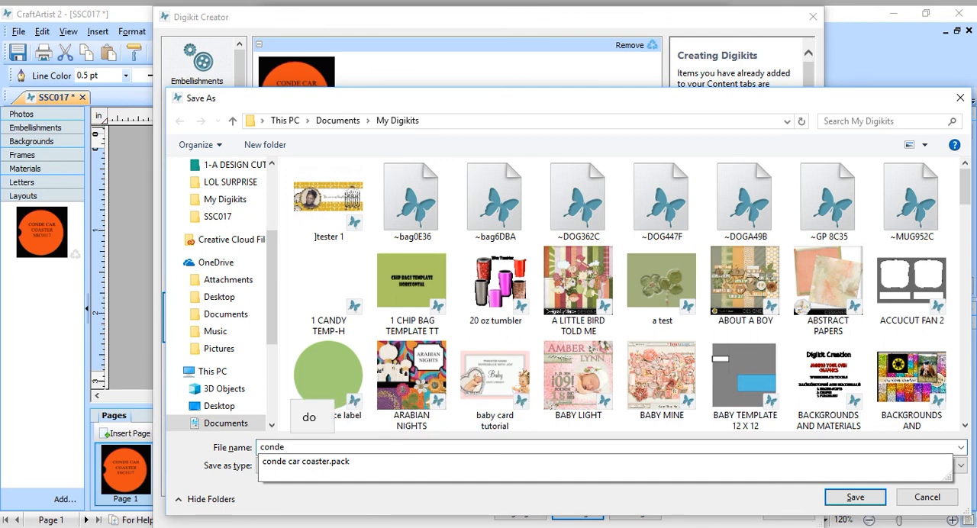
text( ssc)
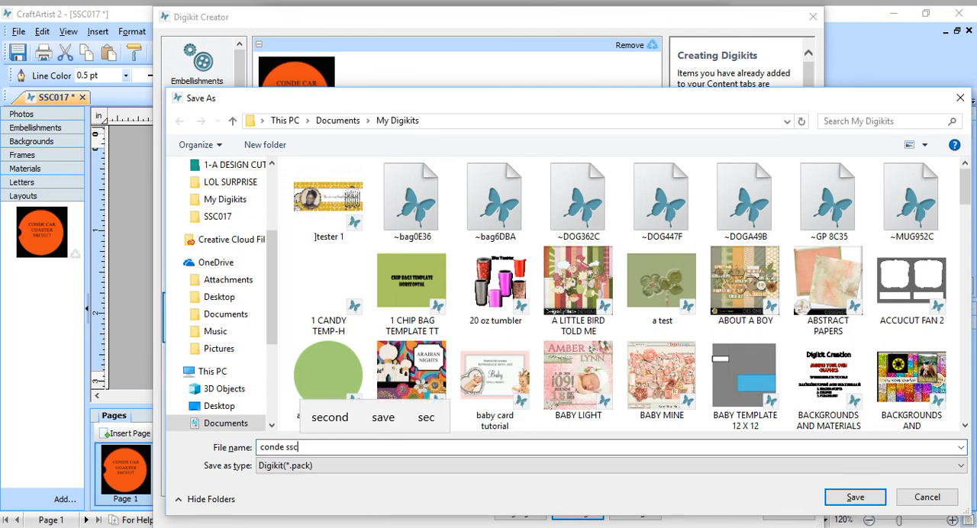
text(00)
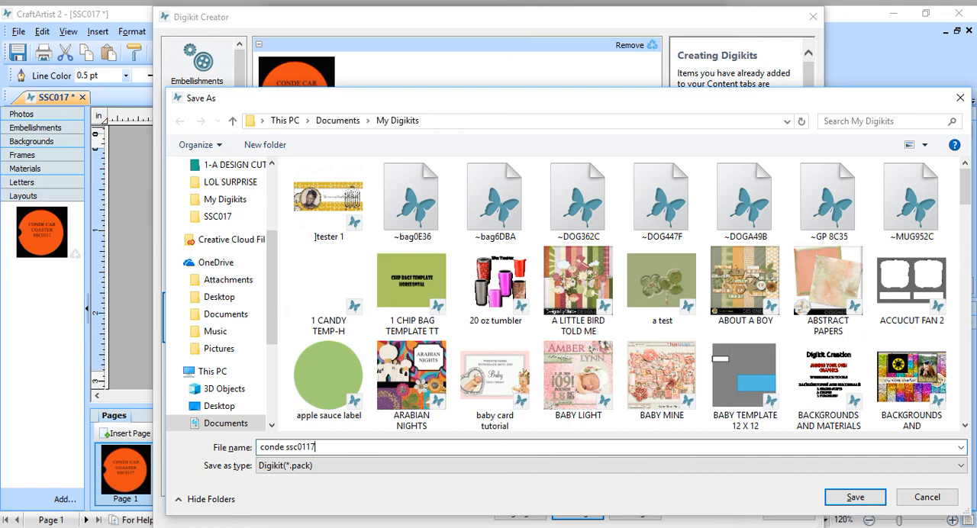
Step: Prefix the file name with PET SUB-, save the Digikit in My Digikits and close Digikit Creator
double_click(262, 448)
click(262, 448)
text(PET SU)
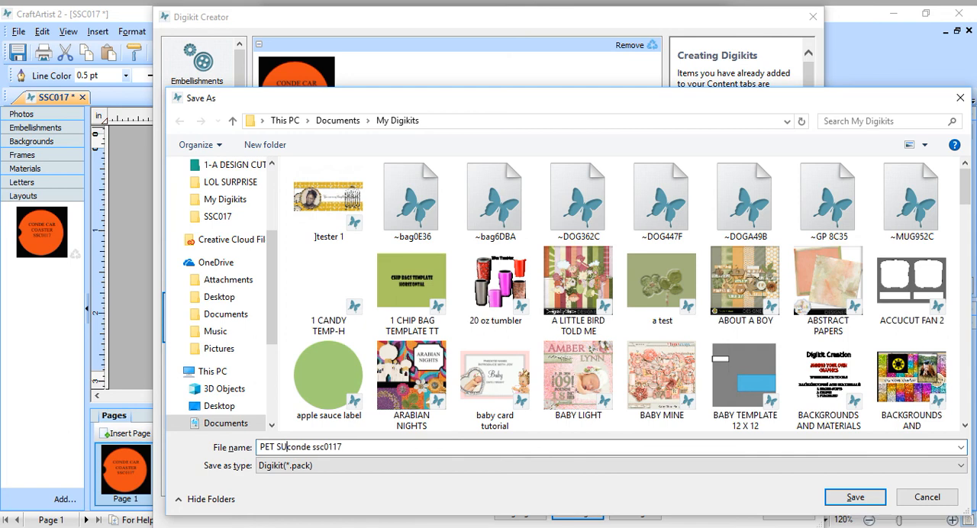
text(B-)
click(872, 501)
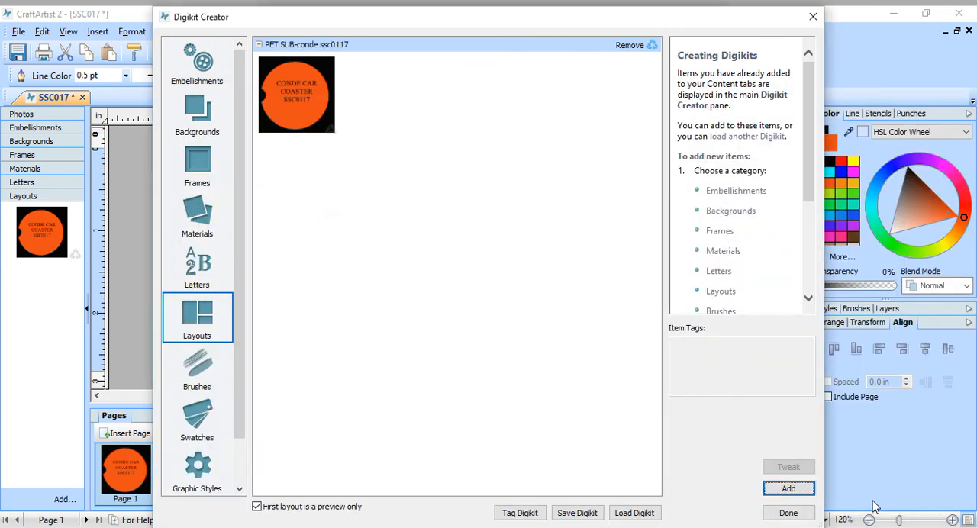
click(783, 516)
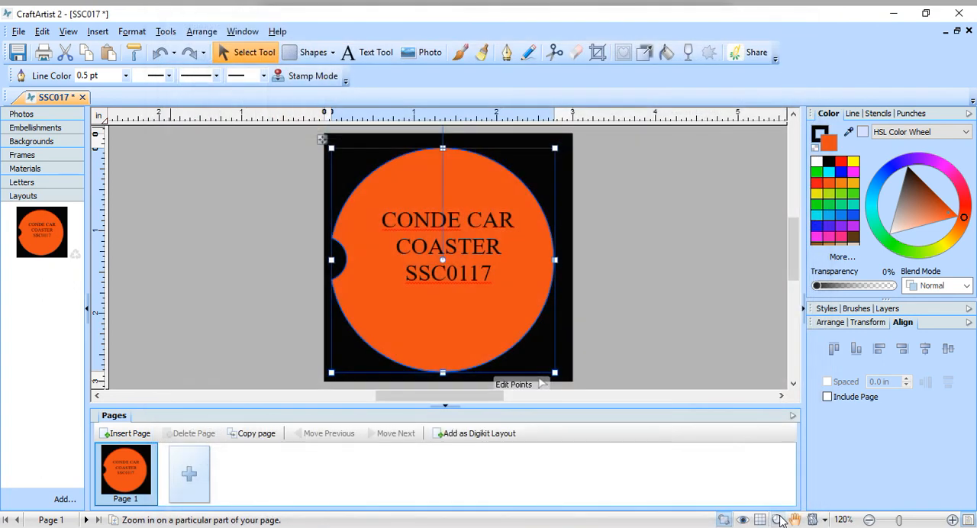